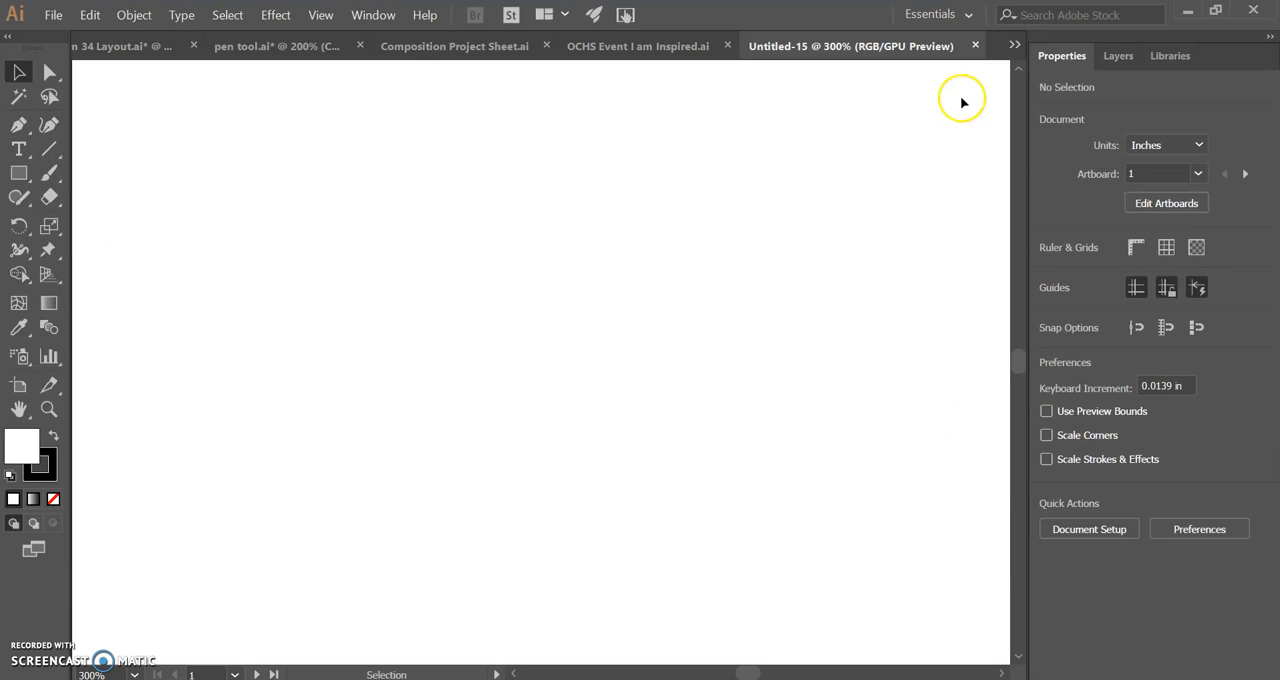
left_click(967, 15)
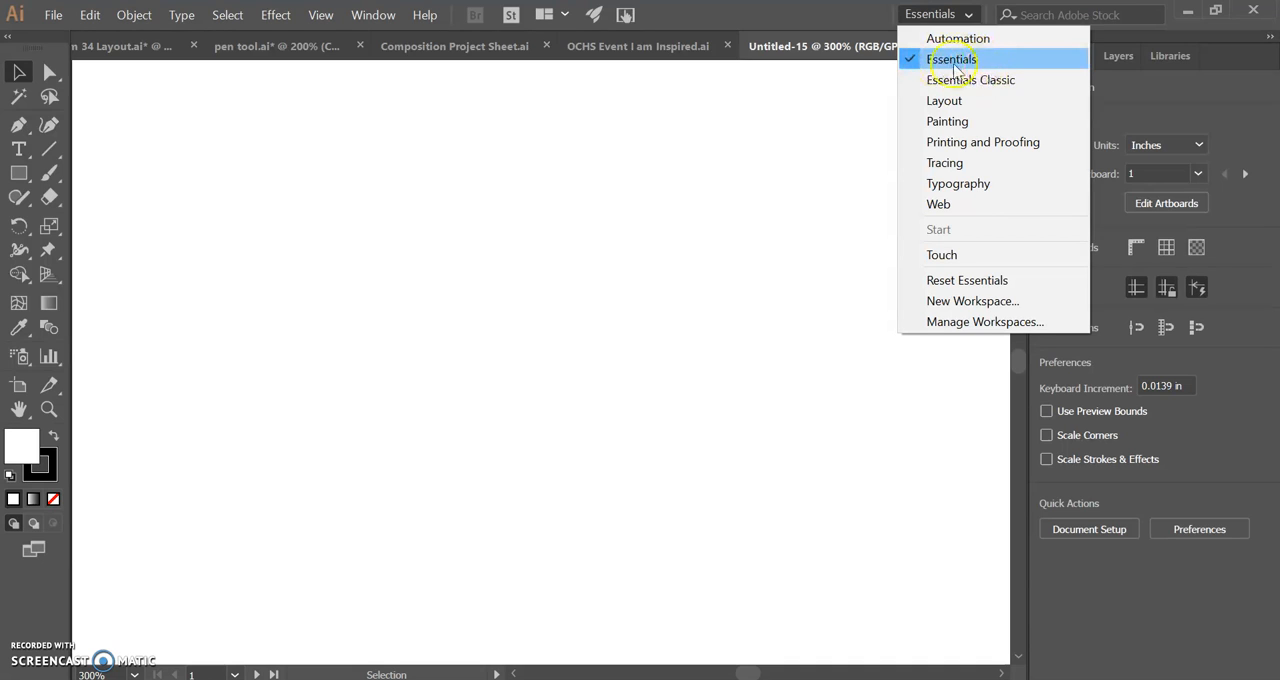
left_click(860, 14)
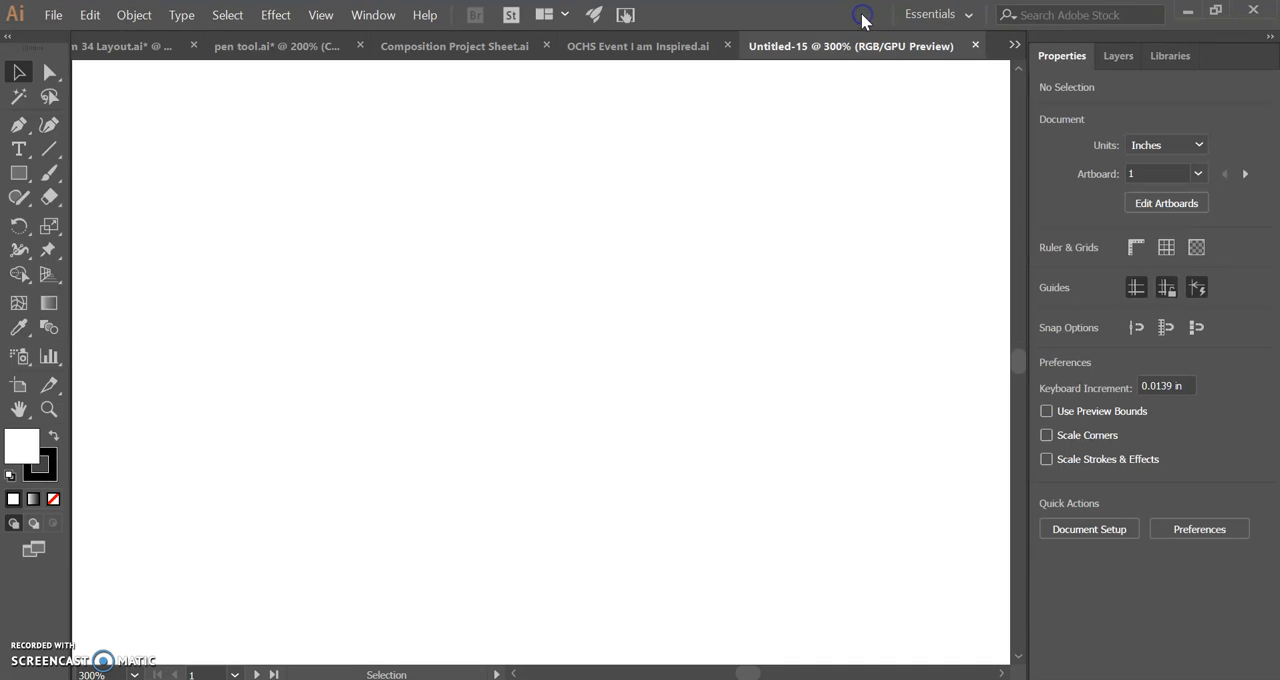
Step: Create a point-text object reading "TEXT OBJECT" in the upper part of the artboard with the Type tool
left_click(22, 150)
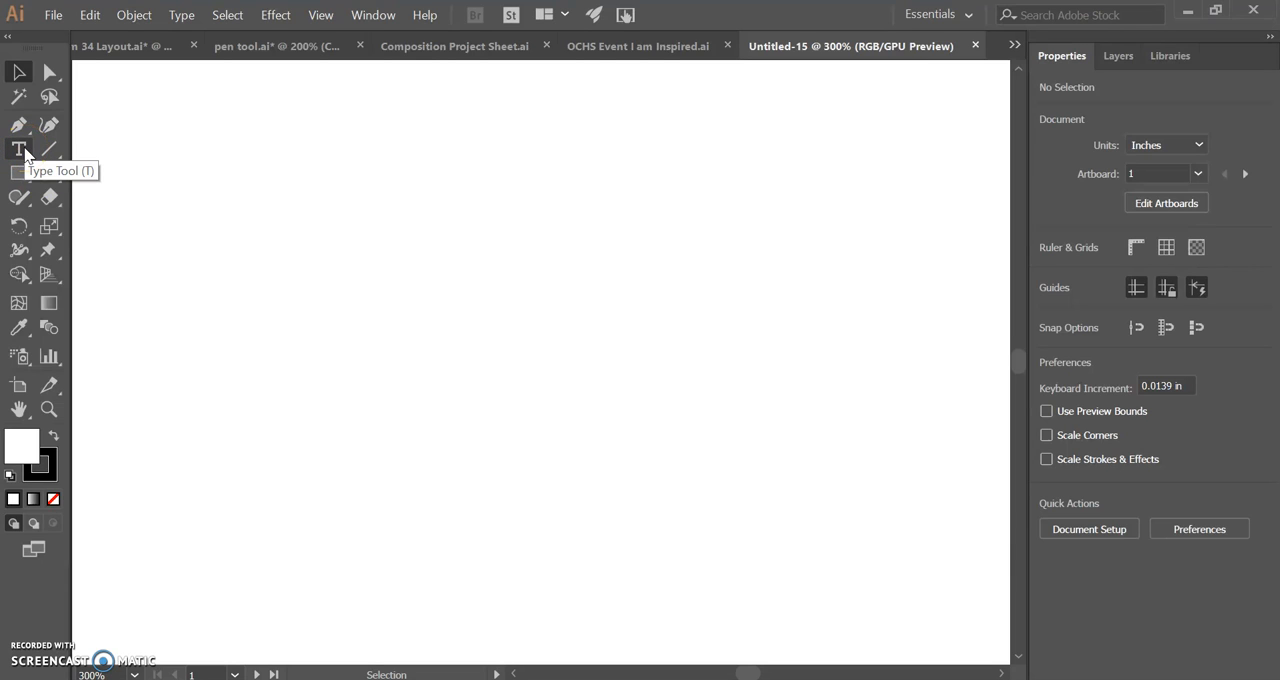
left_click(26, 154)
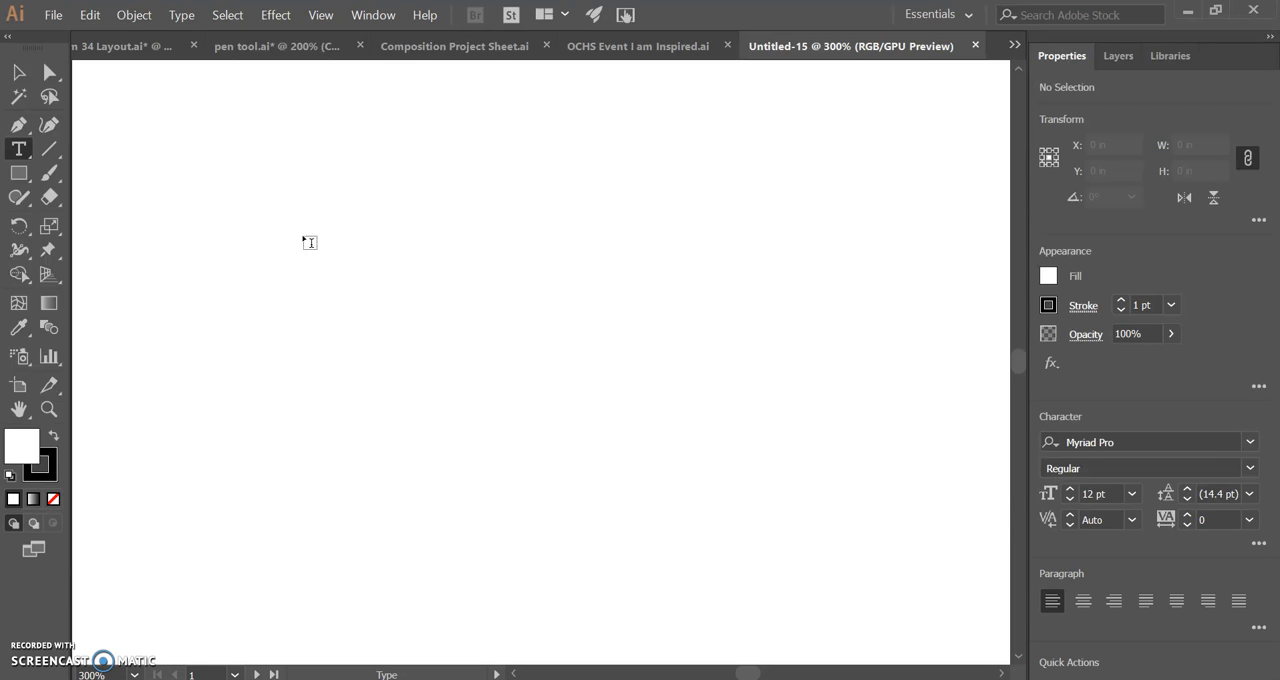
left_click(17, 152)
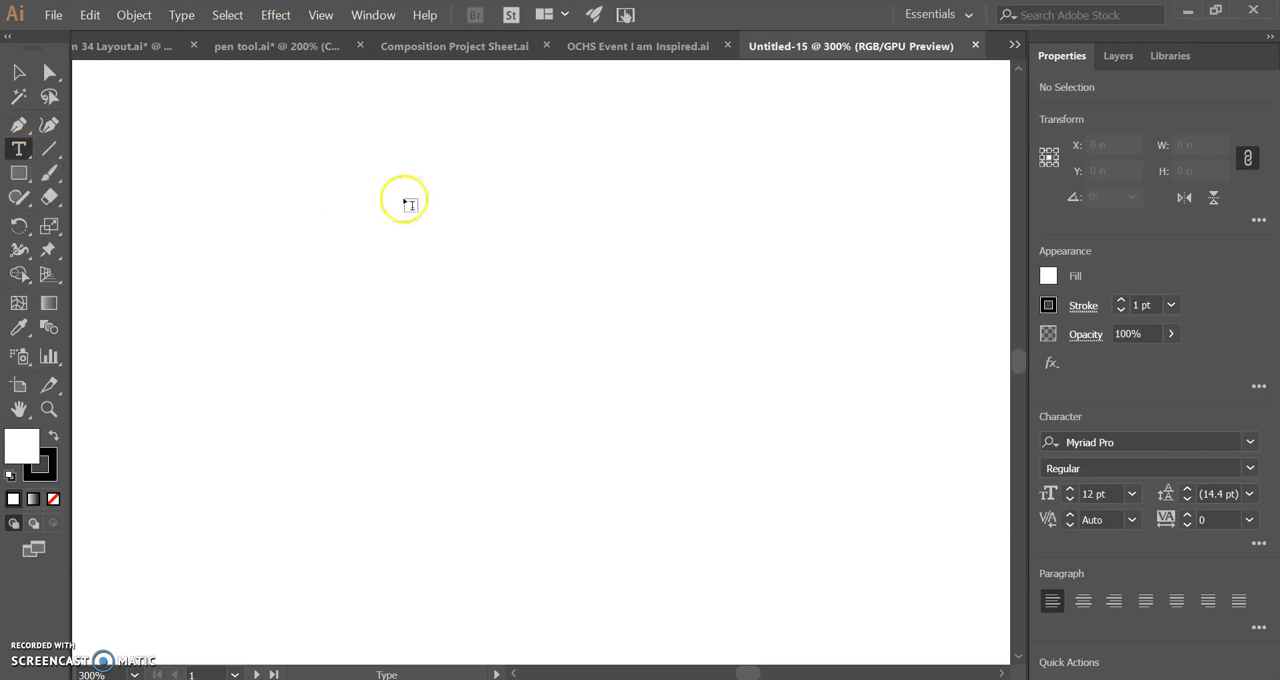
left_click(357, 228)
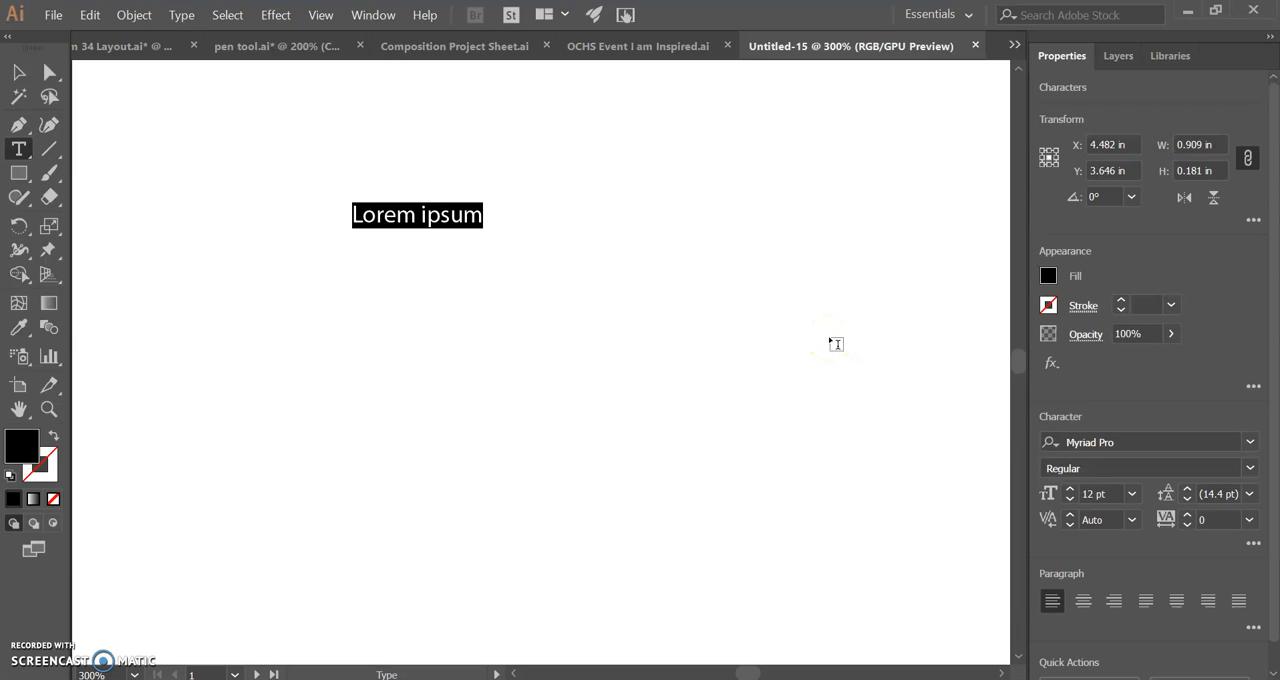
type("TEXT OBJECT")
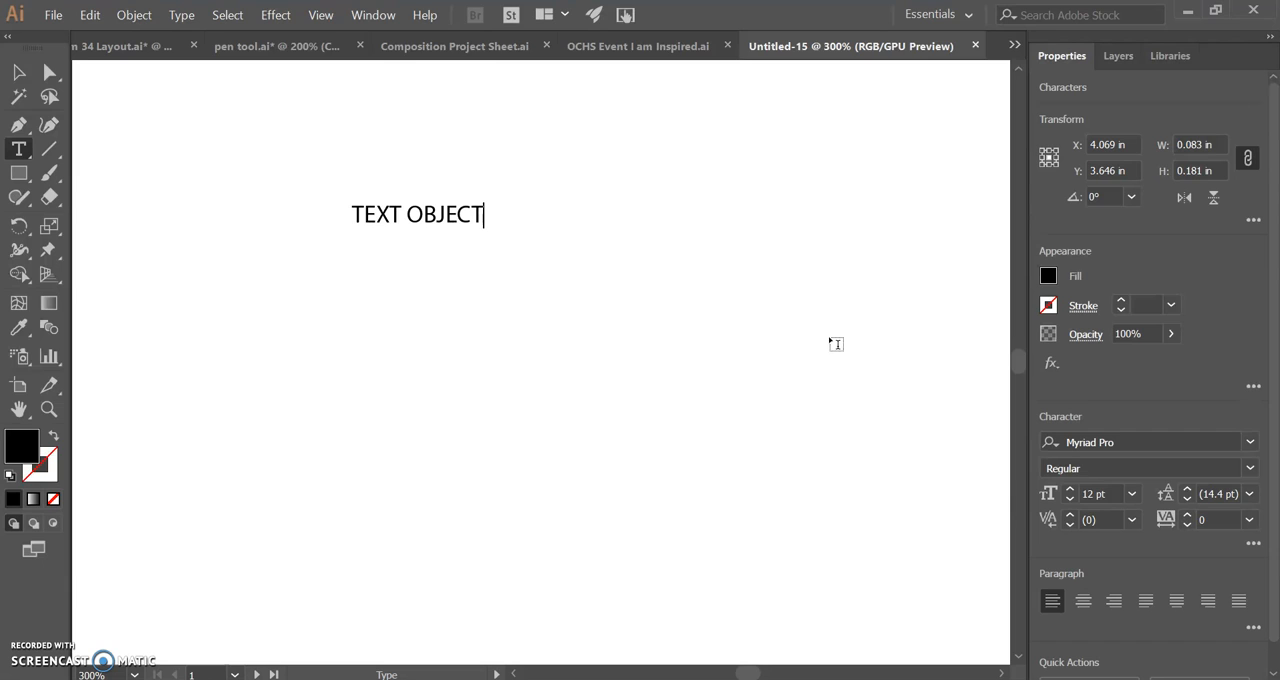
left_click(20, 72)
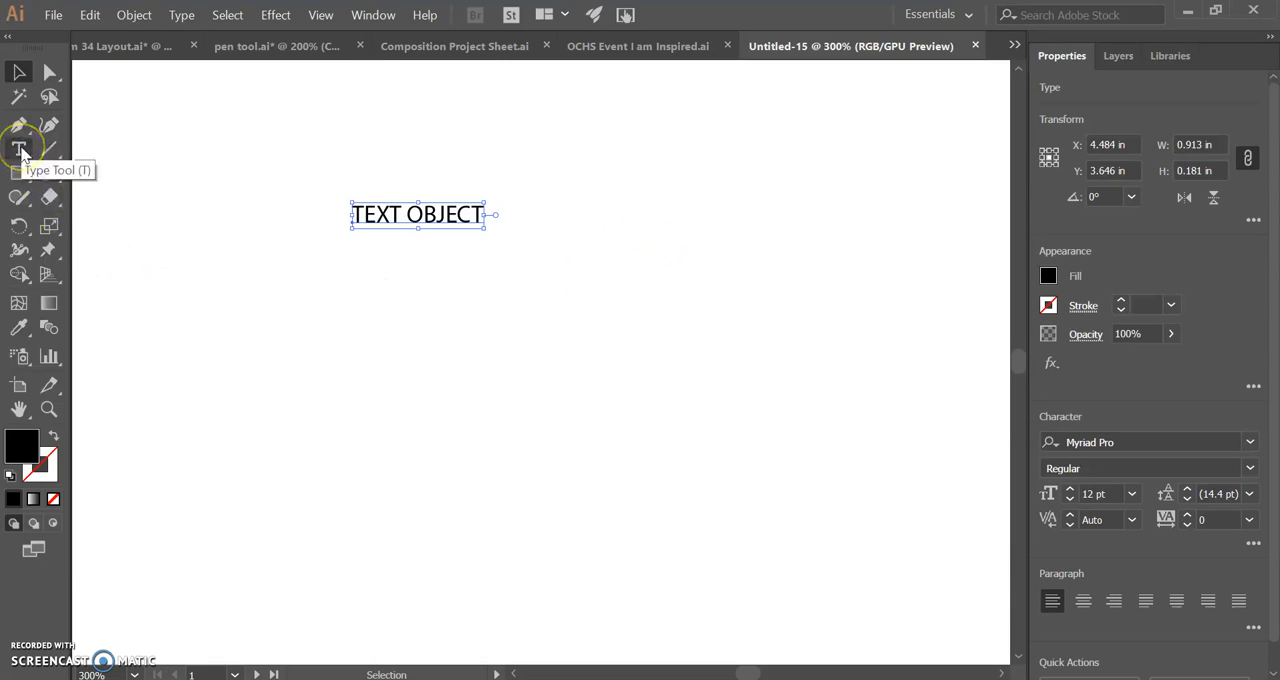
Step: Draw a text box about 1.26 by 0.84 in below TEXT OBJECT and replace its placeholder with "This is a text box"
left_click(18, 149)
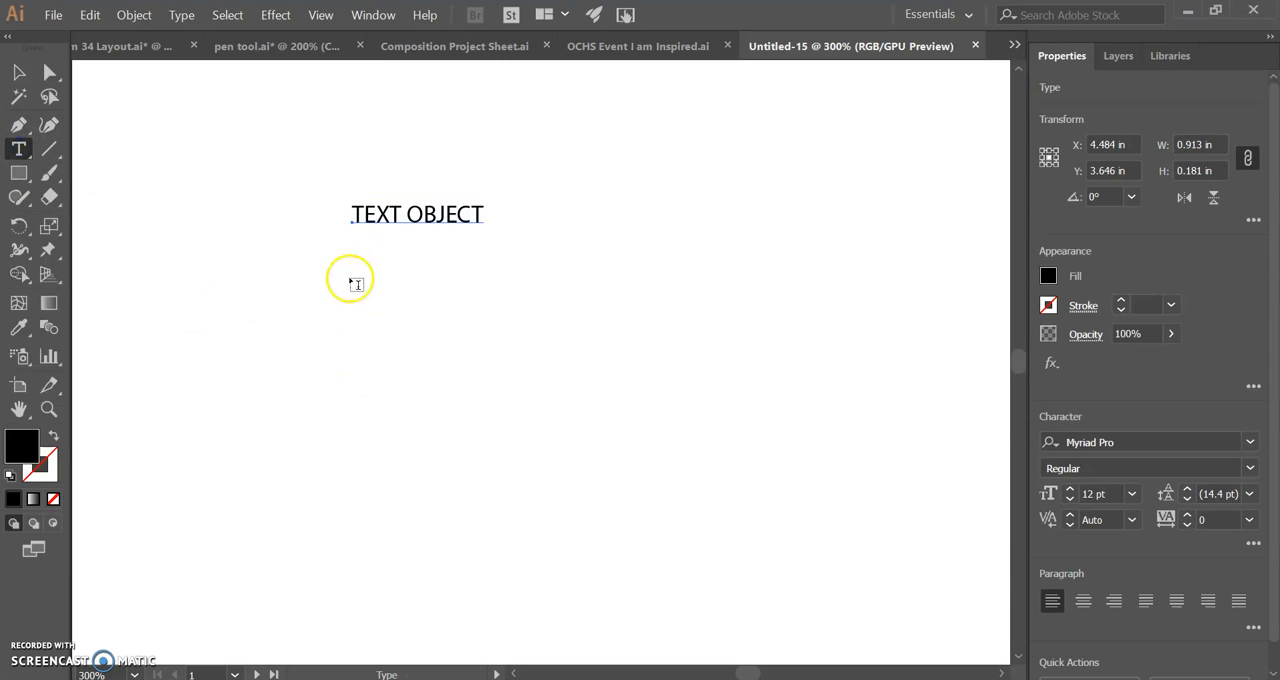
left_click_drag(351, 265, 532, 384)
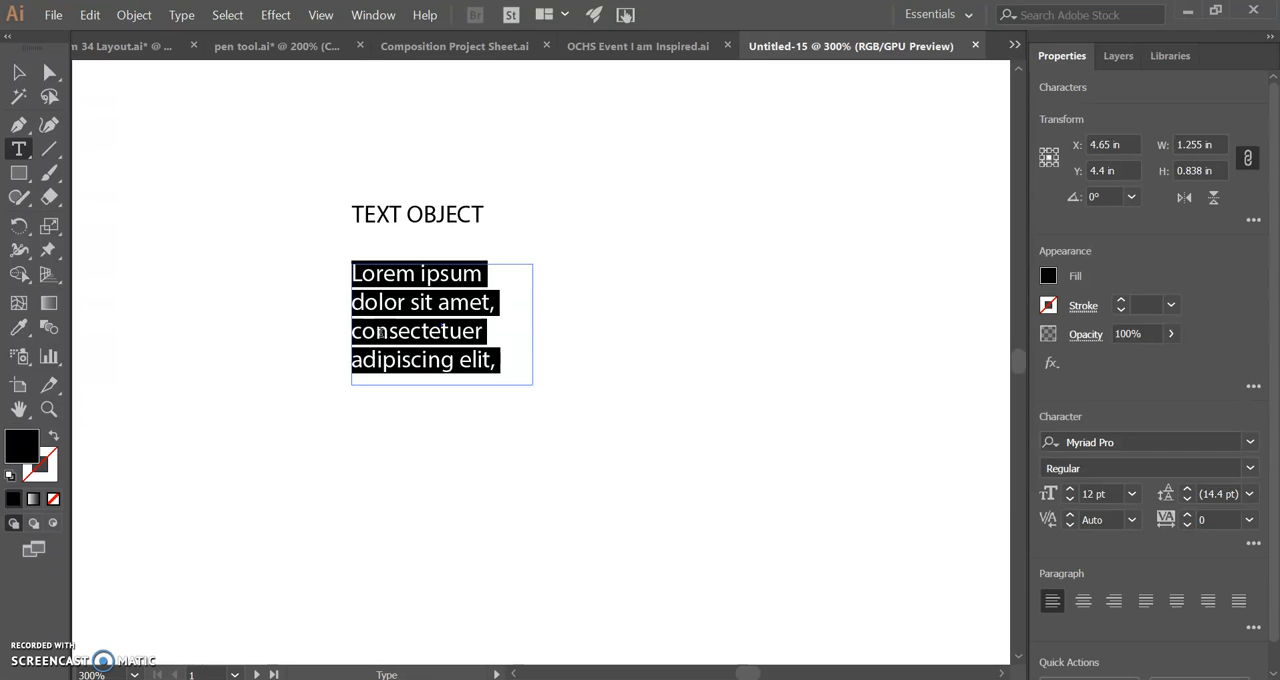
key("BackSpace")
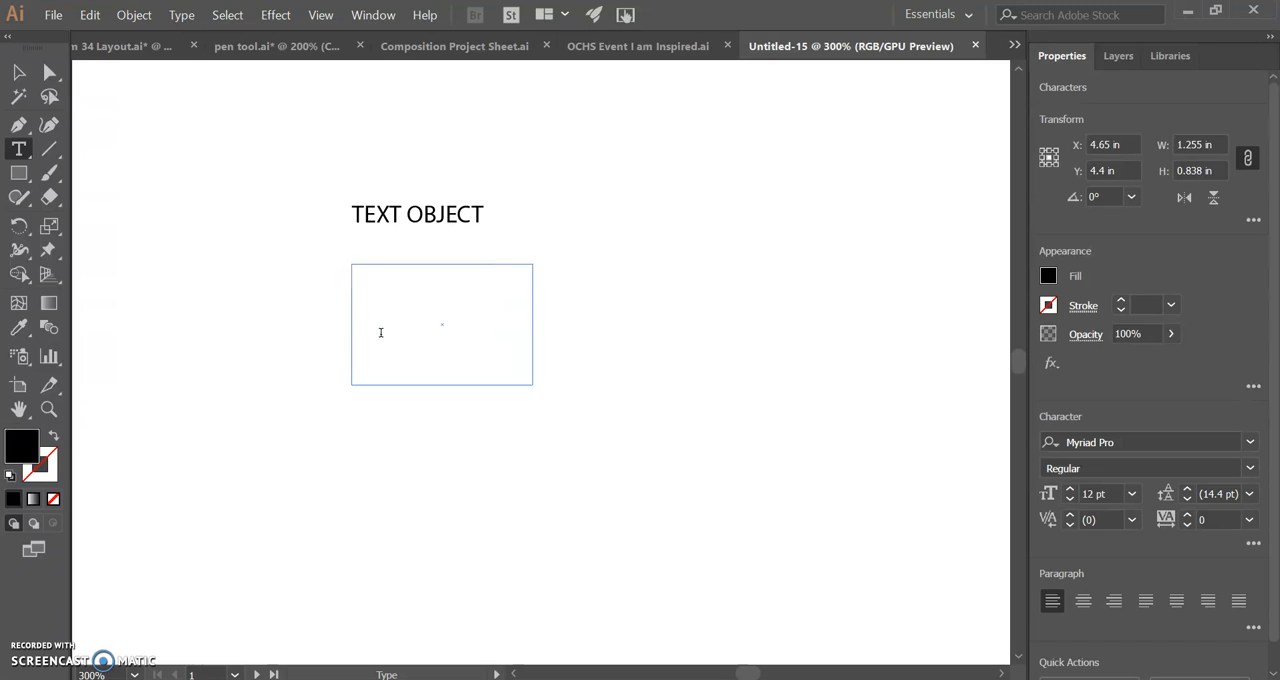
type("This is a text box")
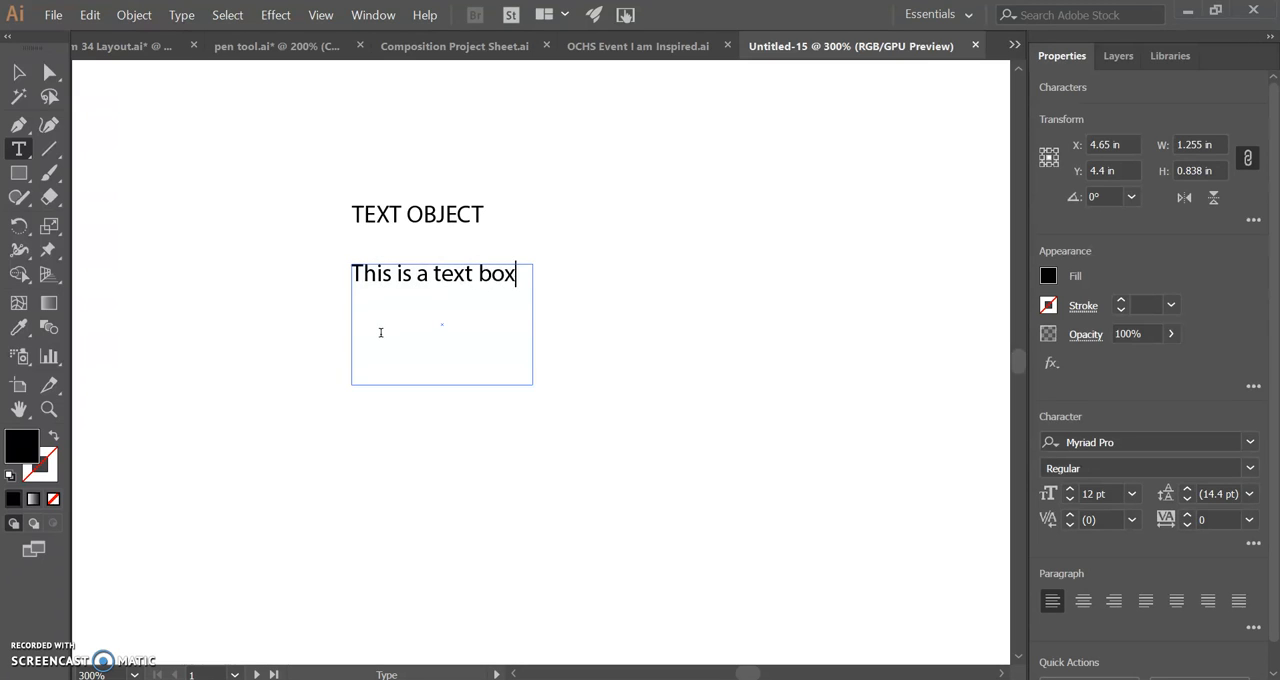
type("... hgfj;a  fjsk; fsd")
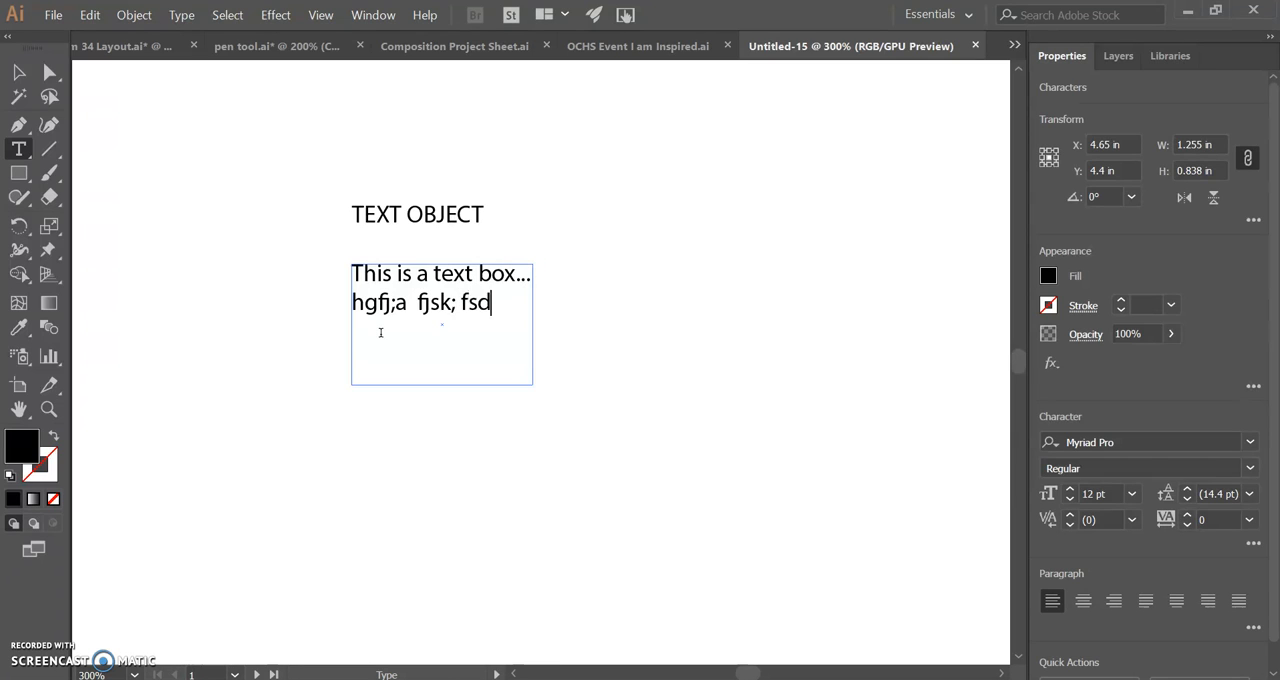
type("k;j fds; fjdsajfkdsa; jks;a")
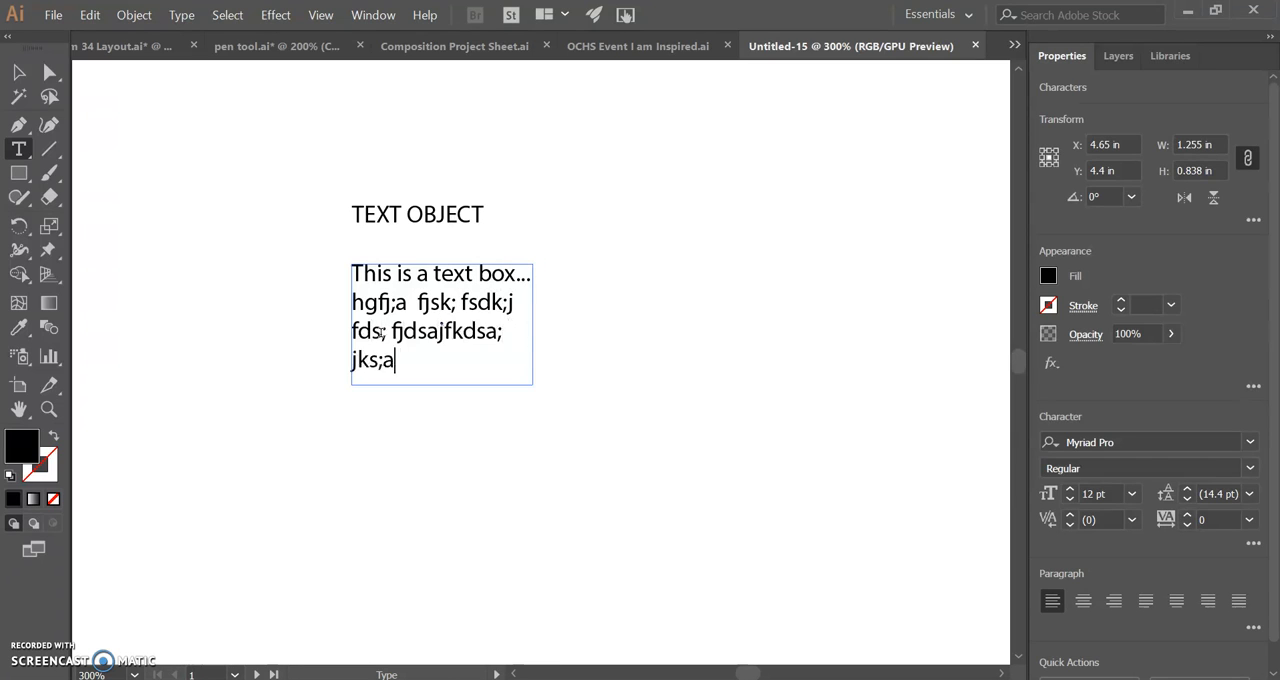
type(" jasdf jk; jfkds;")
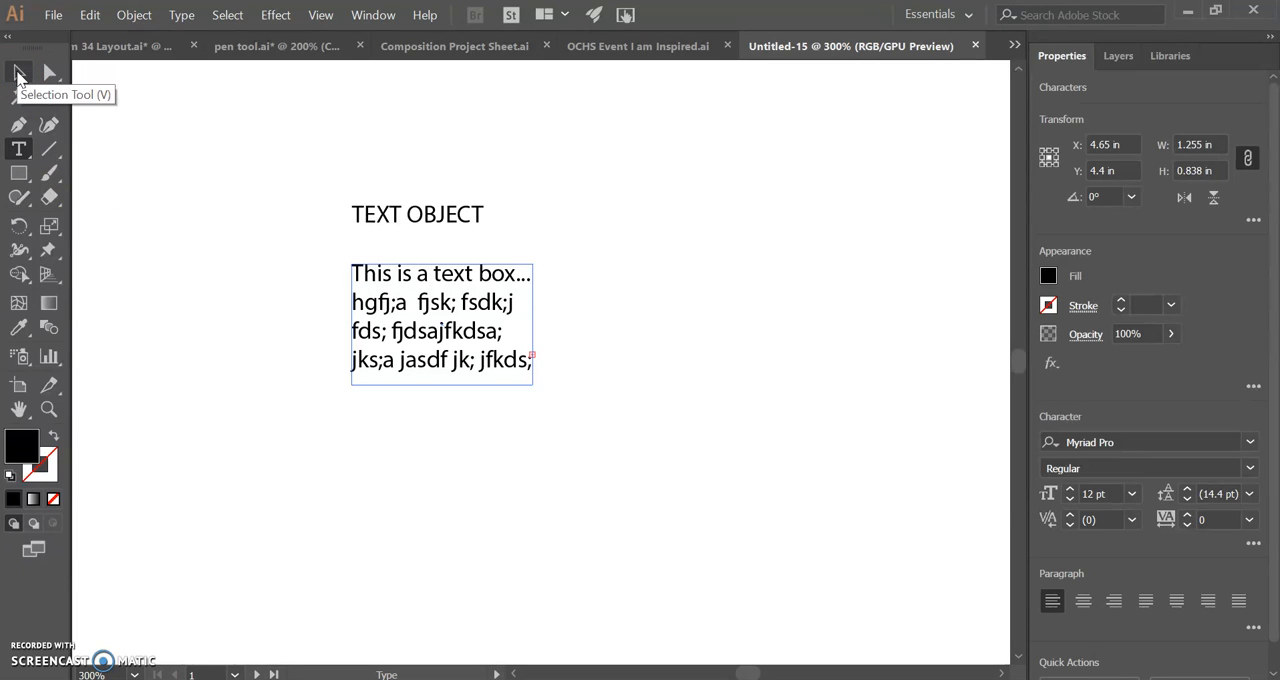
Step: Continue the text box's content with "..." and random filler letters until the text overflows the frame
left_click(17, 76)
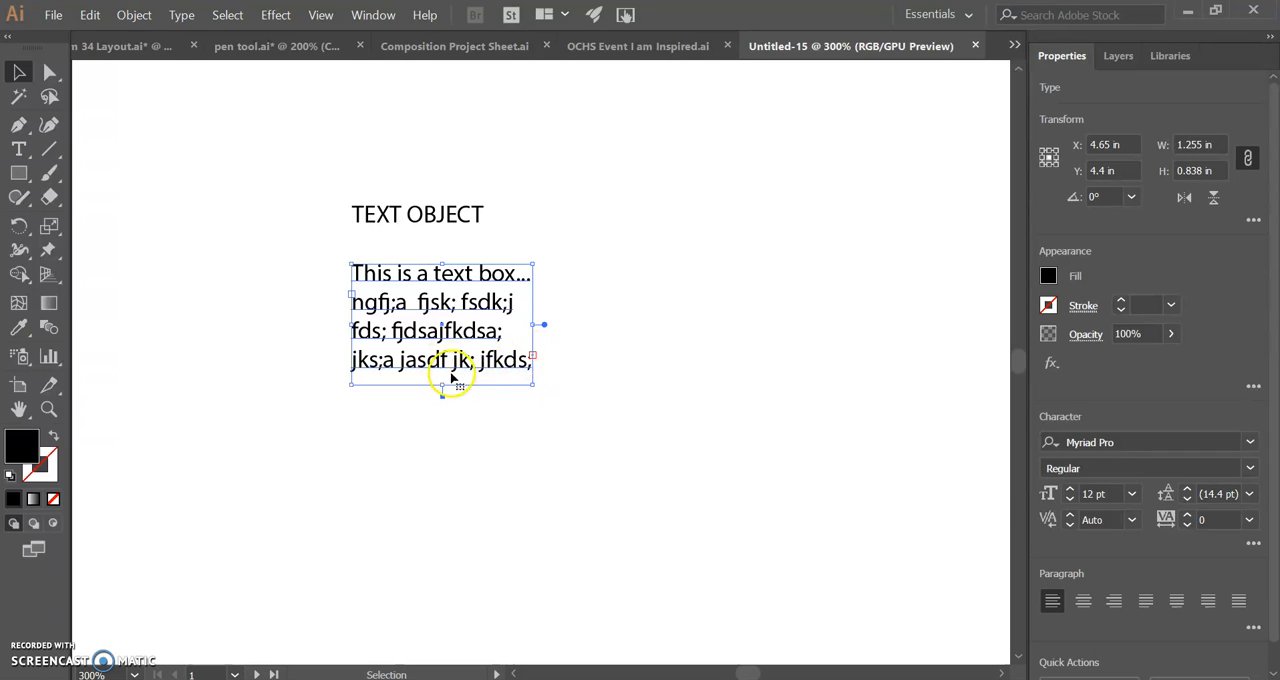
Step: Move the text box to the right of TEXT OBJECT, and shift TEXT OBJECT up and to the left
left_click_drag(405, 329, 692, 272)
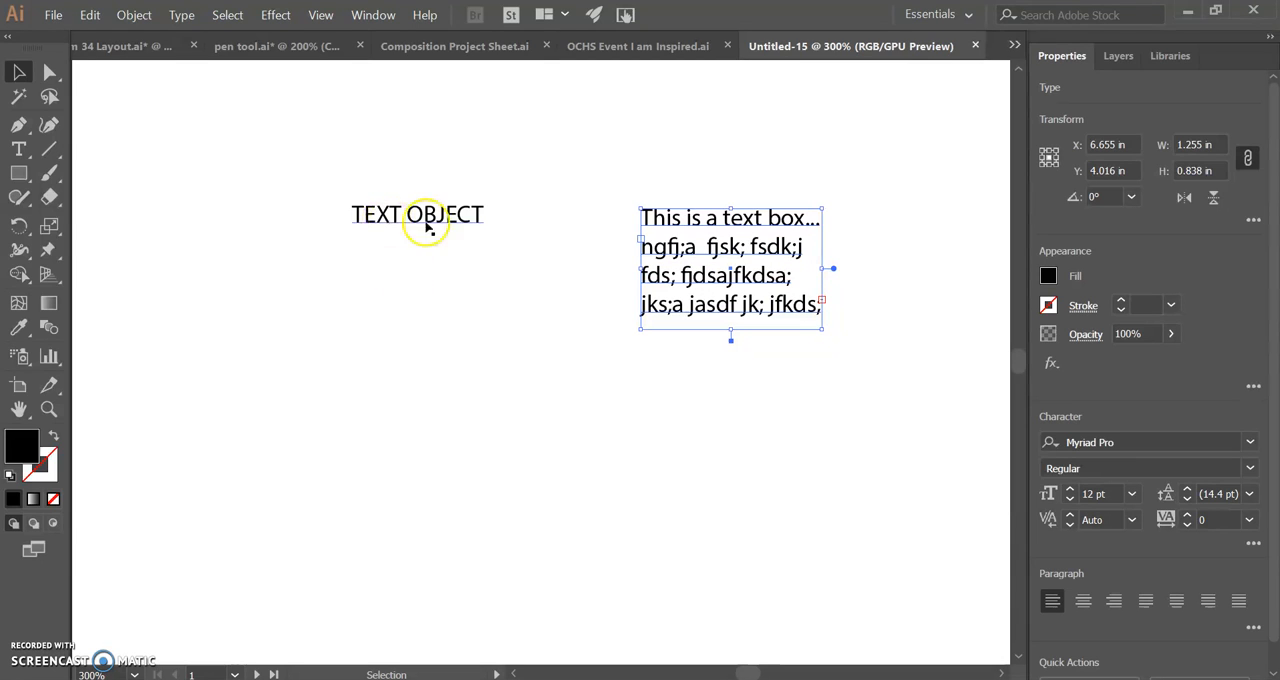
left_click_drag(452, 222, 353, 197)
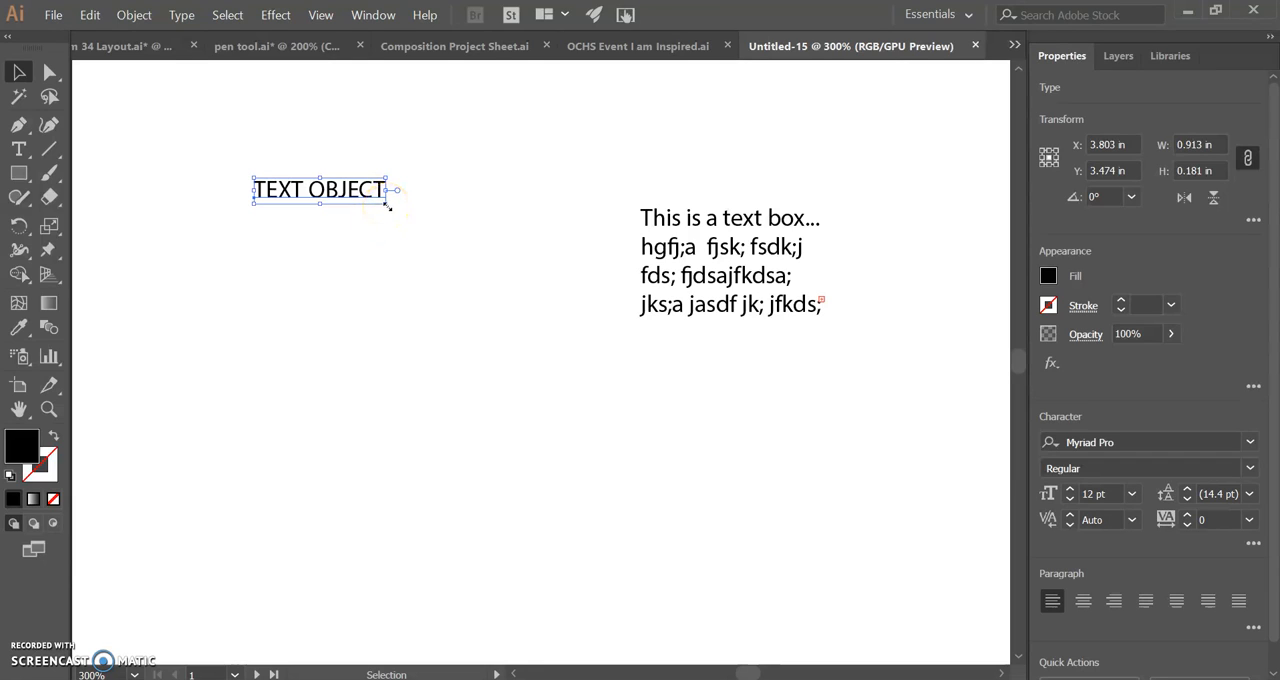
Step: Try stretching TEXT OBJECT out of proportion to about 1.77 by 2.14 in, and undo the stretch
left_click_drag(387, 204, 510, 486)
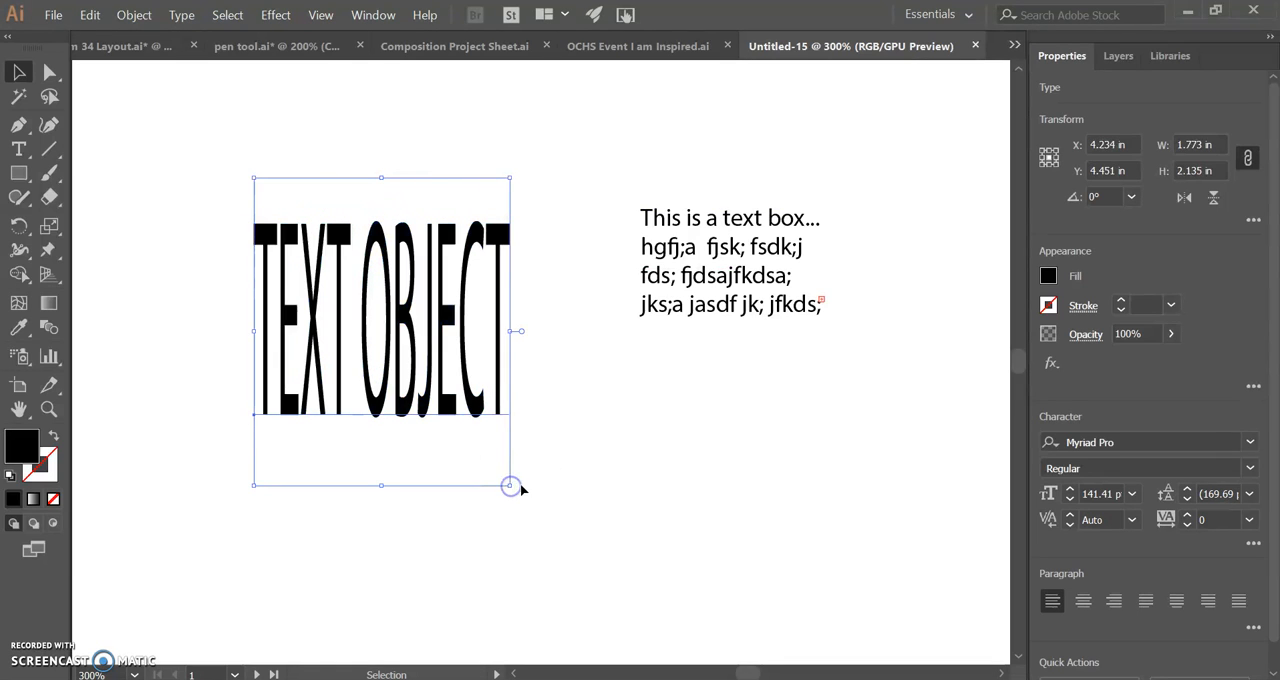
left_click(370, 335)
left_click(265, 297)
key("a")
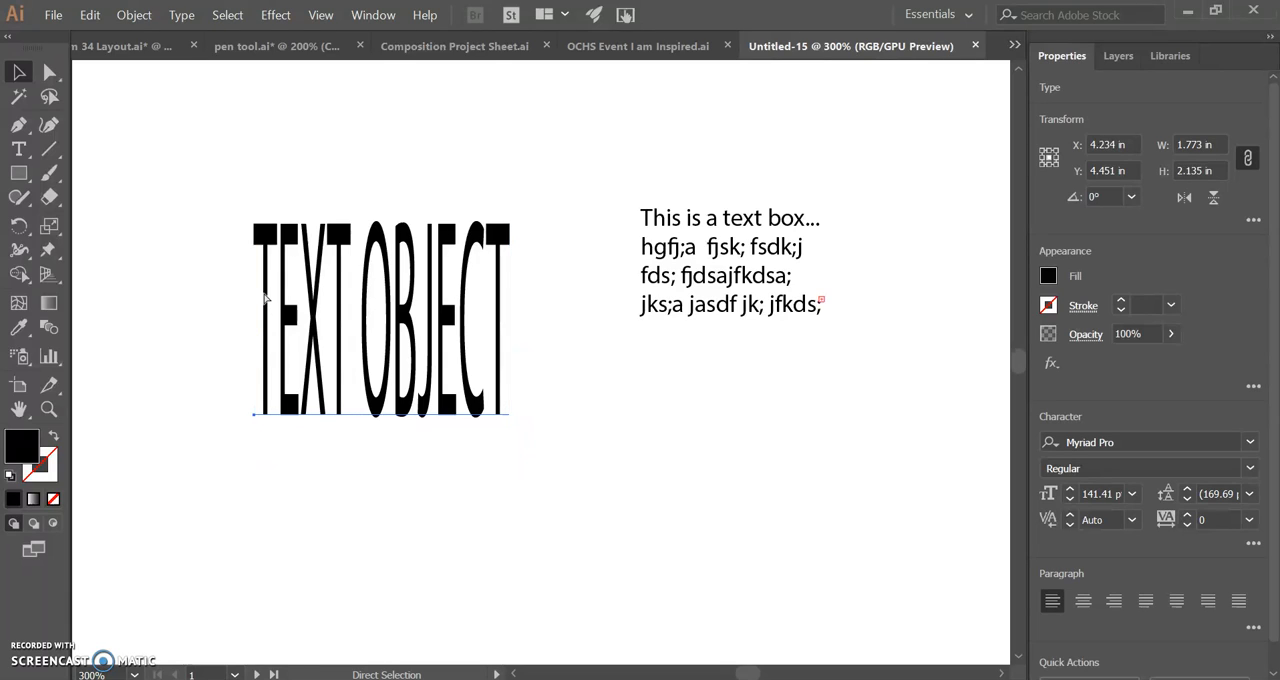
key("ctrl+z")
key("v")
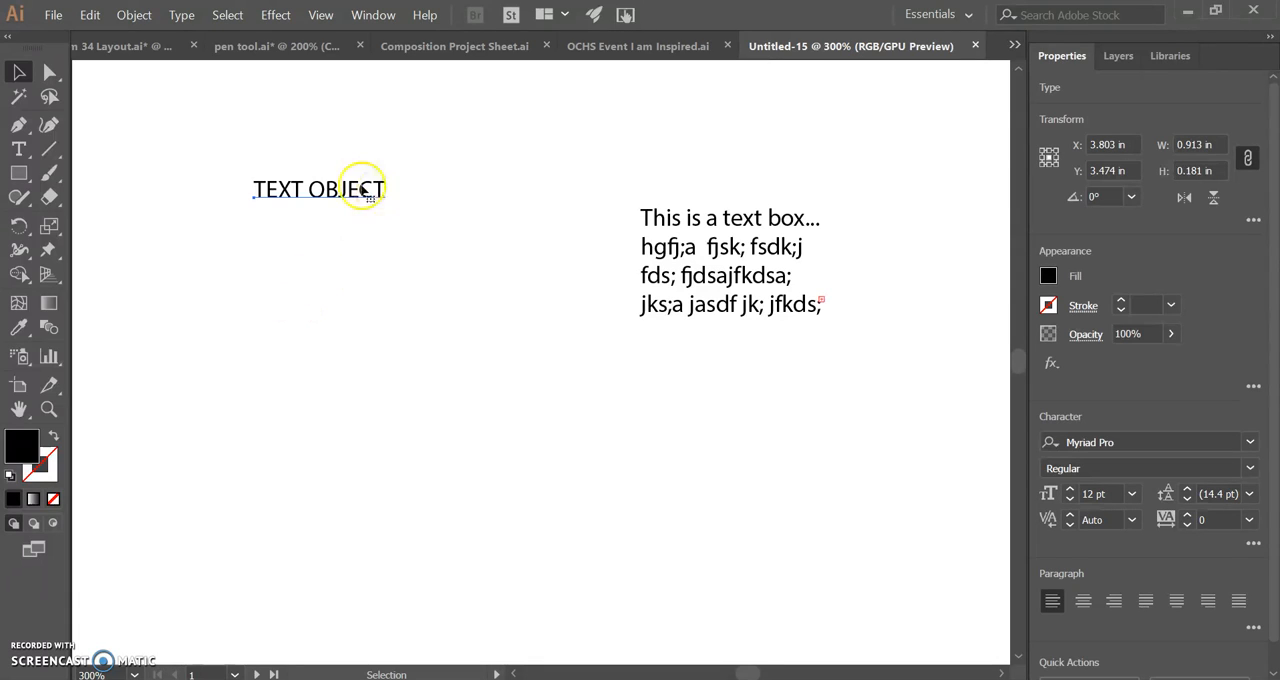
Step: Scale TEXT OBJECT proportionally to about 2.48 in wide and place it slightly lower on the artboard
left_click(358, 190)
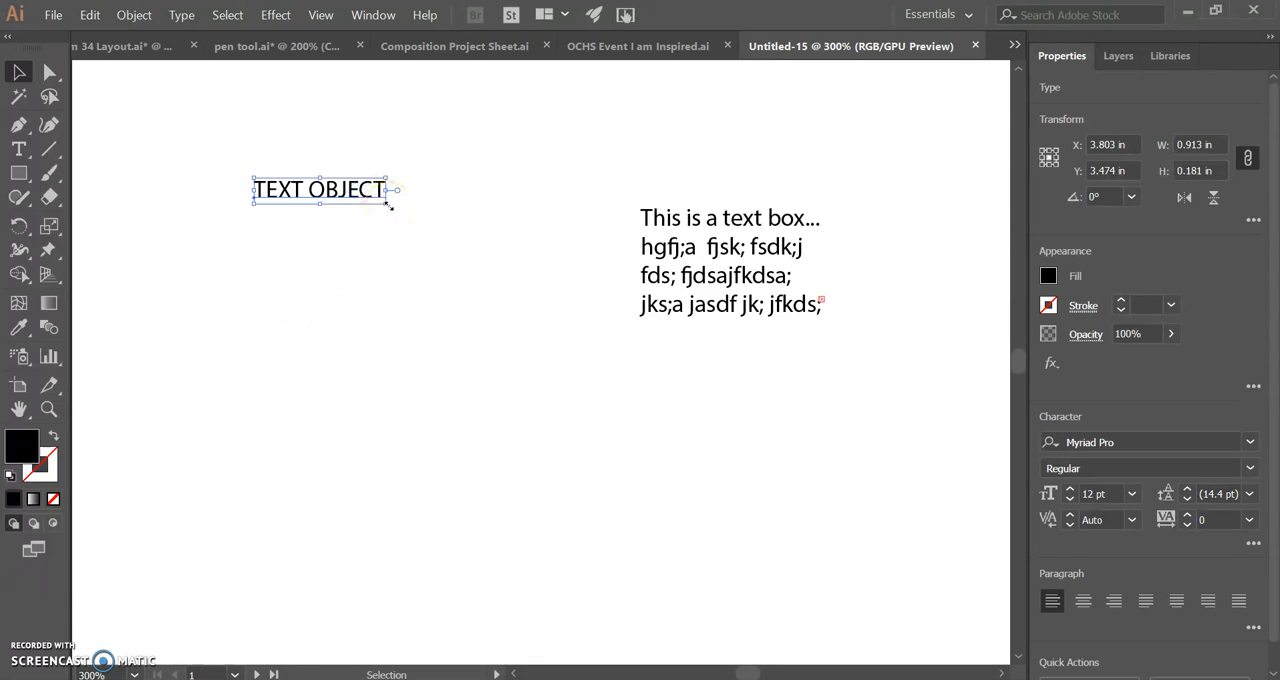
left_click_drag(388, 205, 606, 329)
left_click_drag(532, 243, 429, 343)
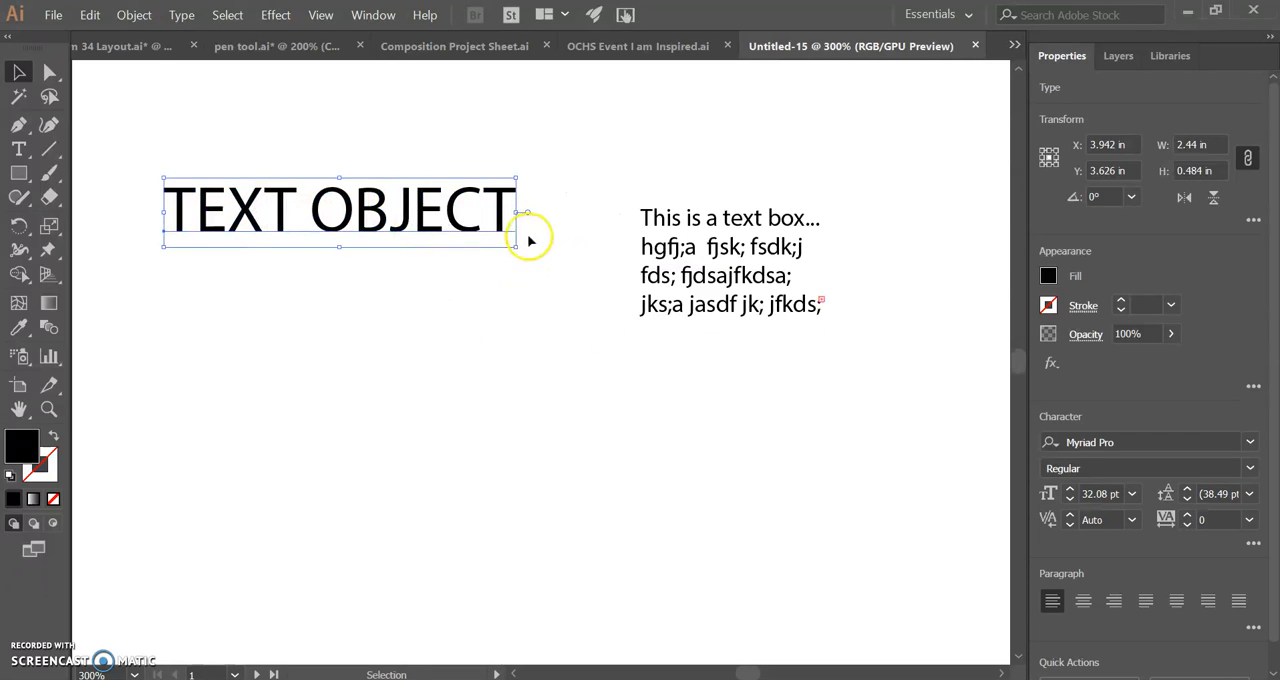
left_click_drag(517, 246, 521, 566)
key("shift")
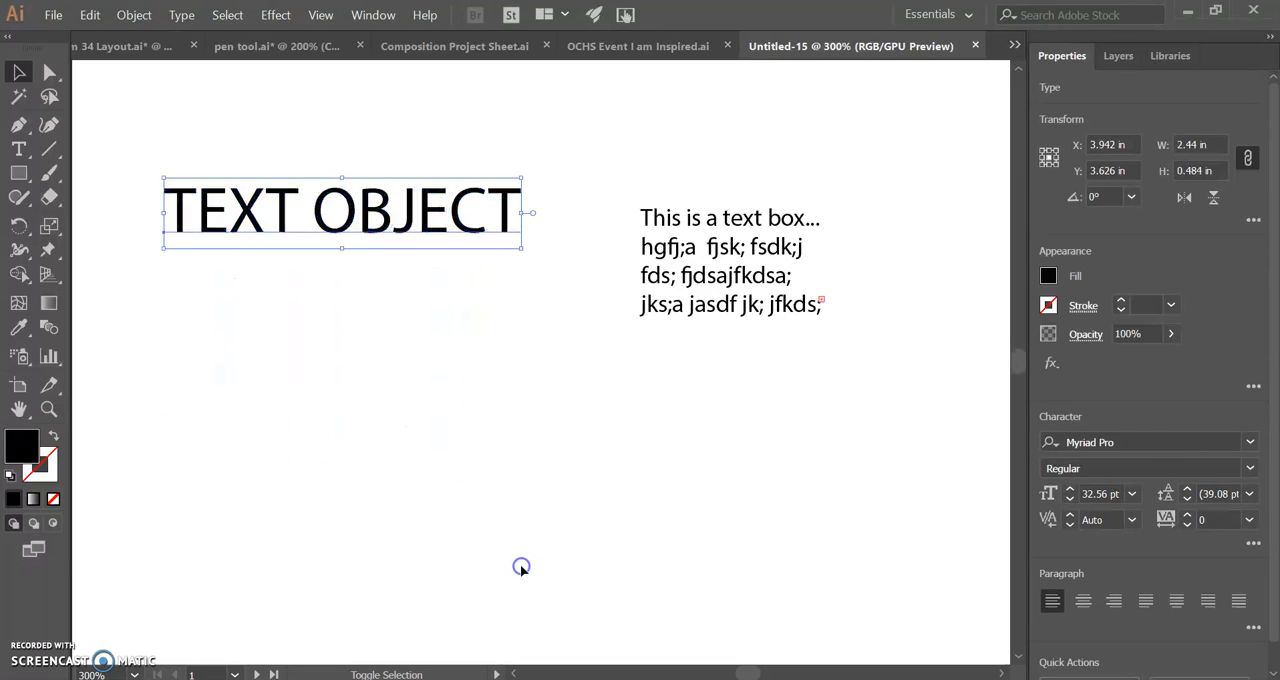
left_click_drag(429, 220, 455, 328)
Step: Enlarge the text box frame to about 2.27 by 1.53 in and move TEXT OBJECT up beside its first lines
left_click(745, 272)
left_click_drag(745, 272, 728, 268)
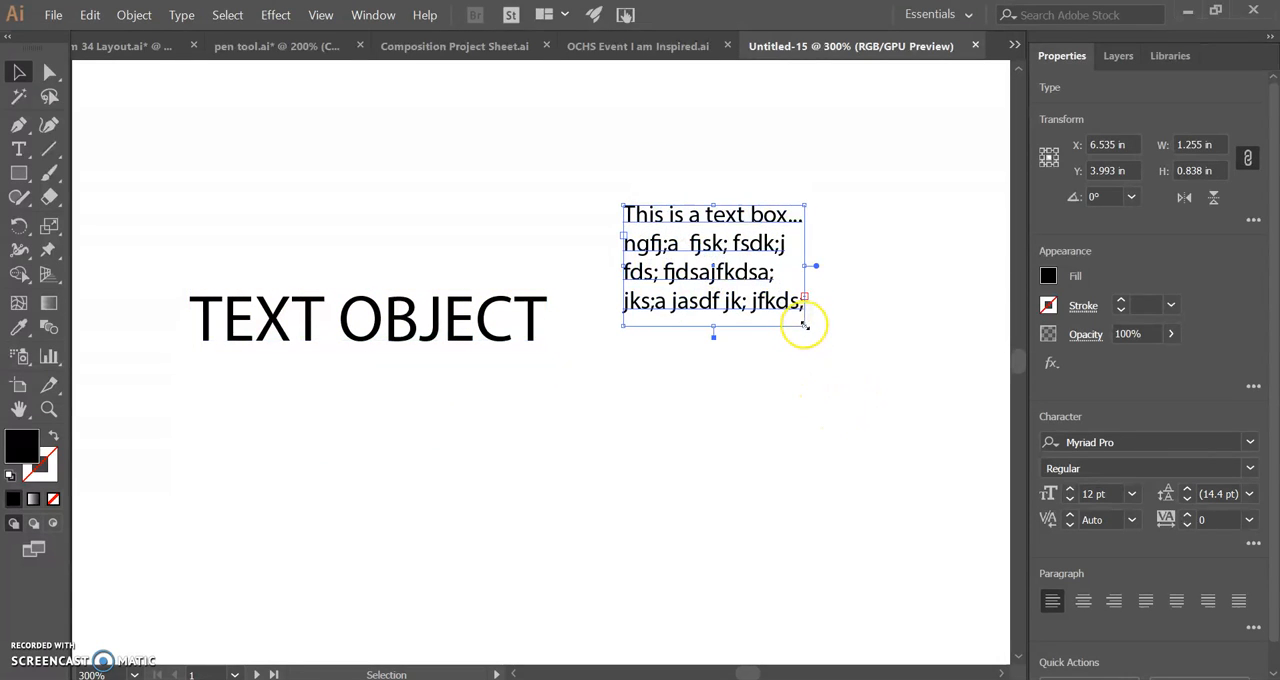
left_click_drag(805, 325, 951, 425)
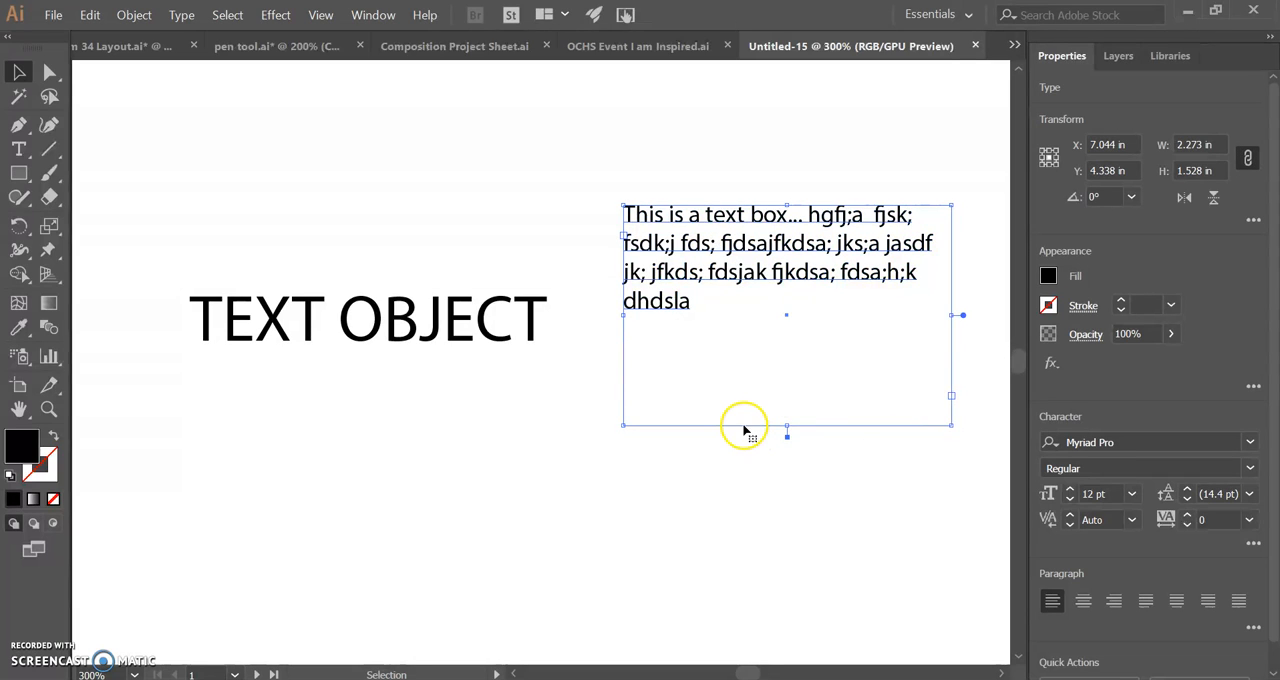
left_click_drag(453, 329, 423, 233)
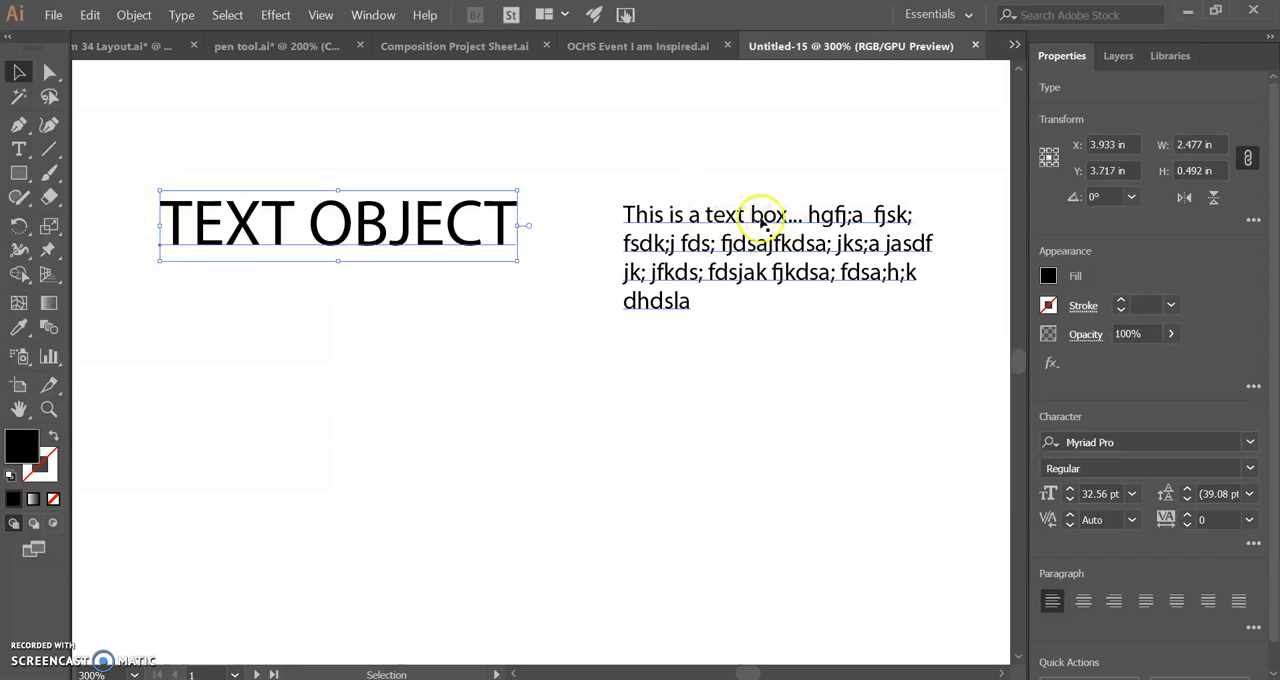
Step: Shrink the text box frame to about 1.76 by 0.57 in, and extend its height to about 0.92 in
left_click(814, 277)
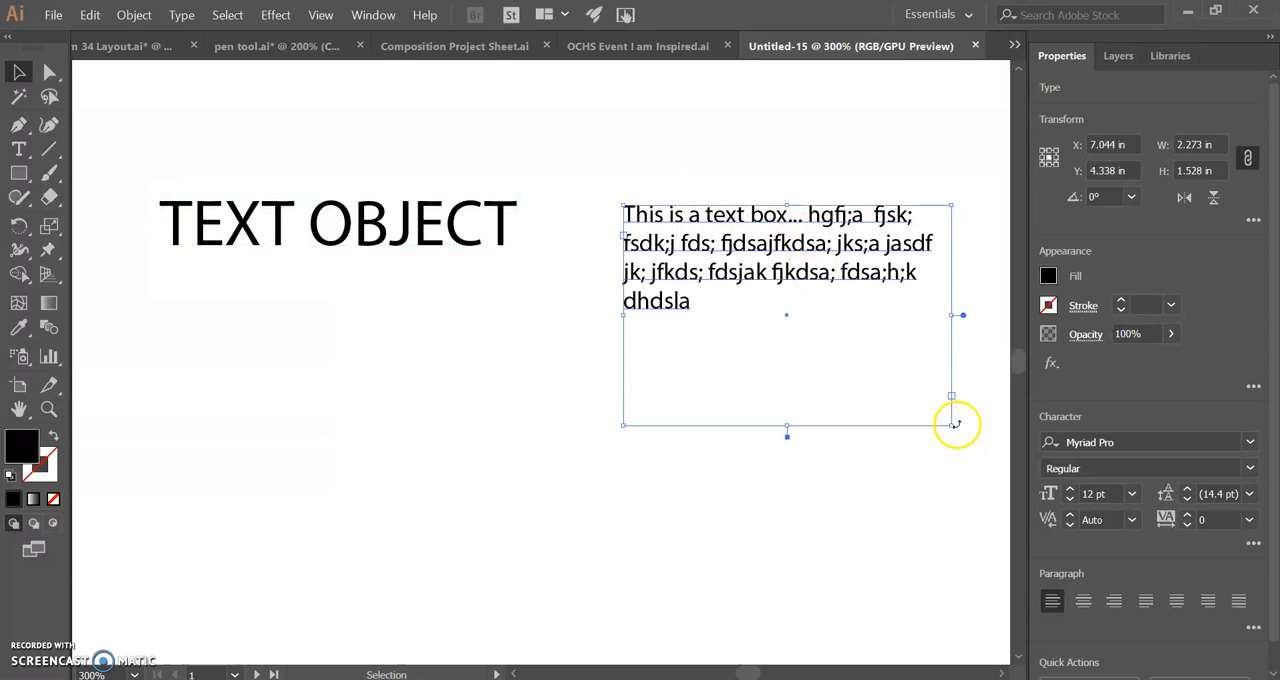
left_click_drag(950, 427, 877, 286)
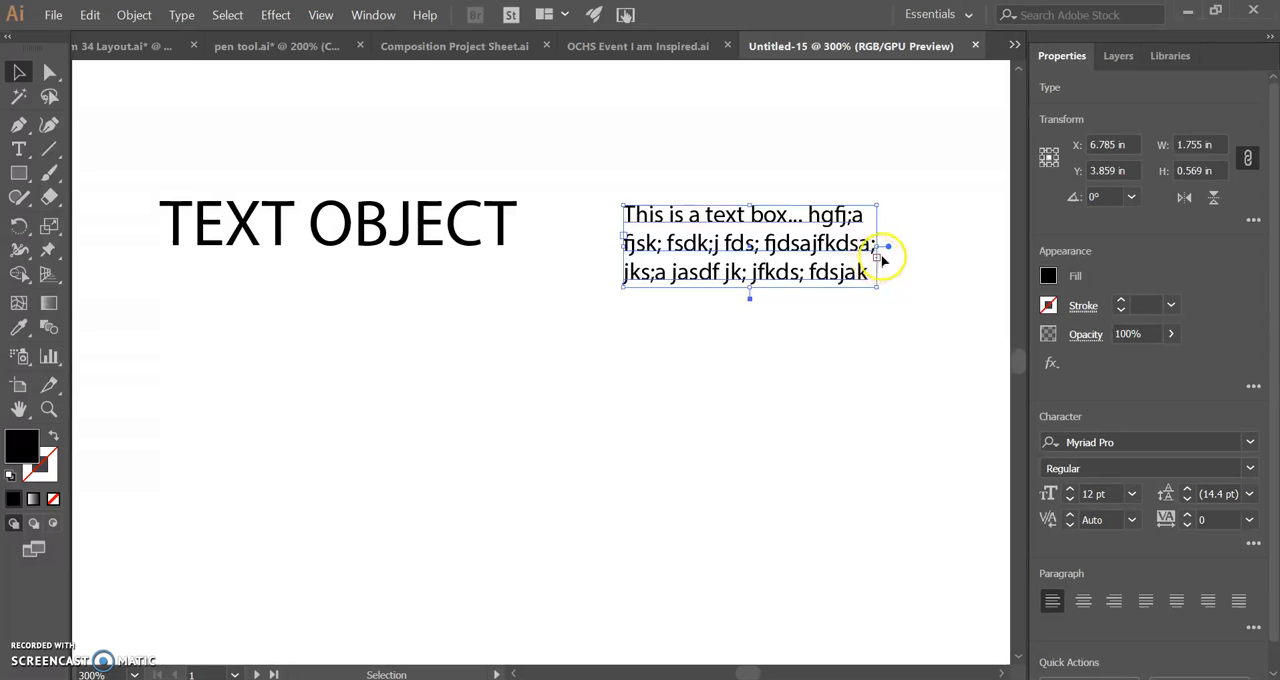
left_click_drag(749, 297, 751, 340)
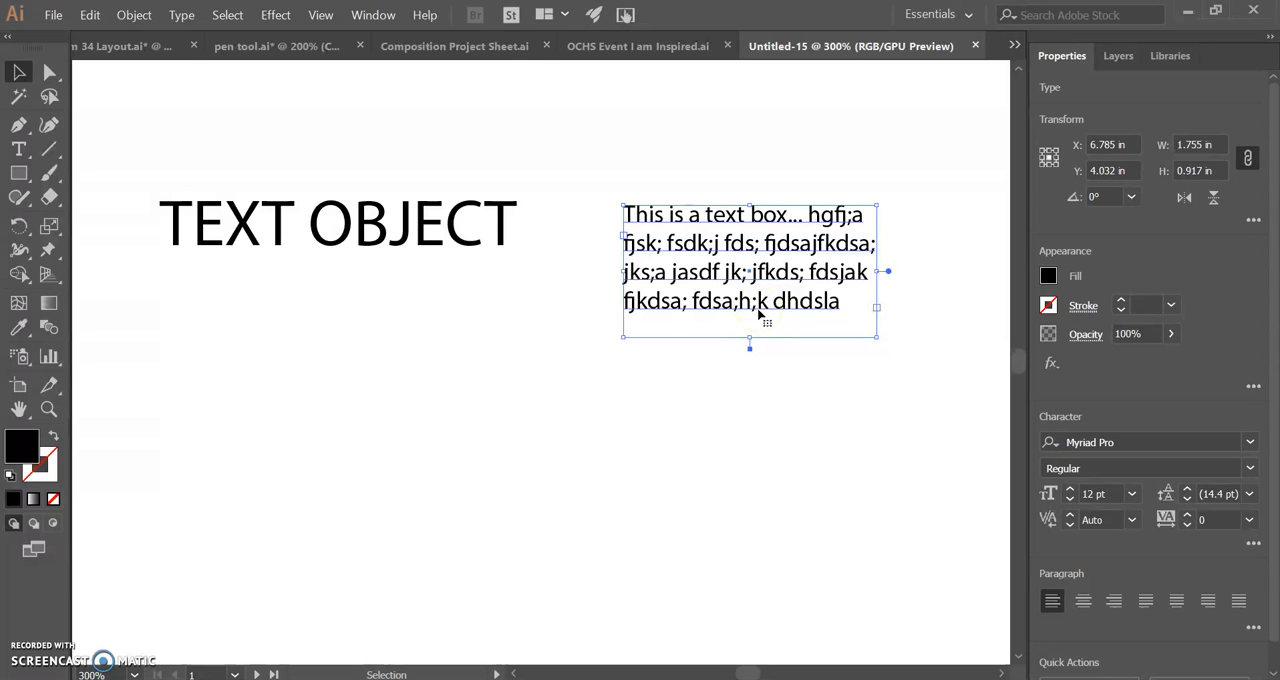
Step: Move TEXT OBJECT slightly down and rotate it to 90° so it reads vertically
left_click_drag(388, 246, 380, 290)
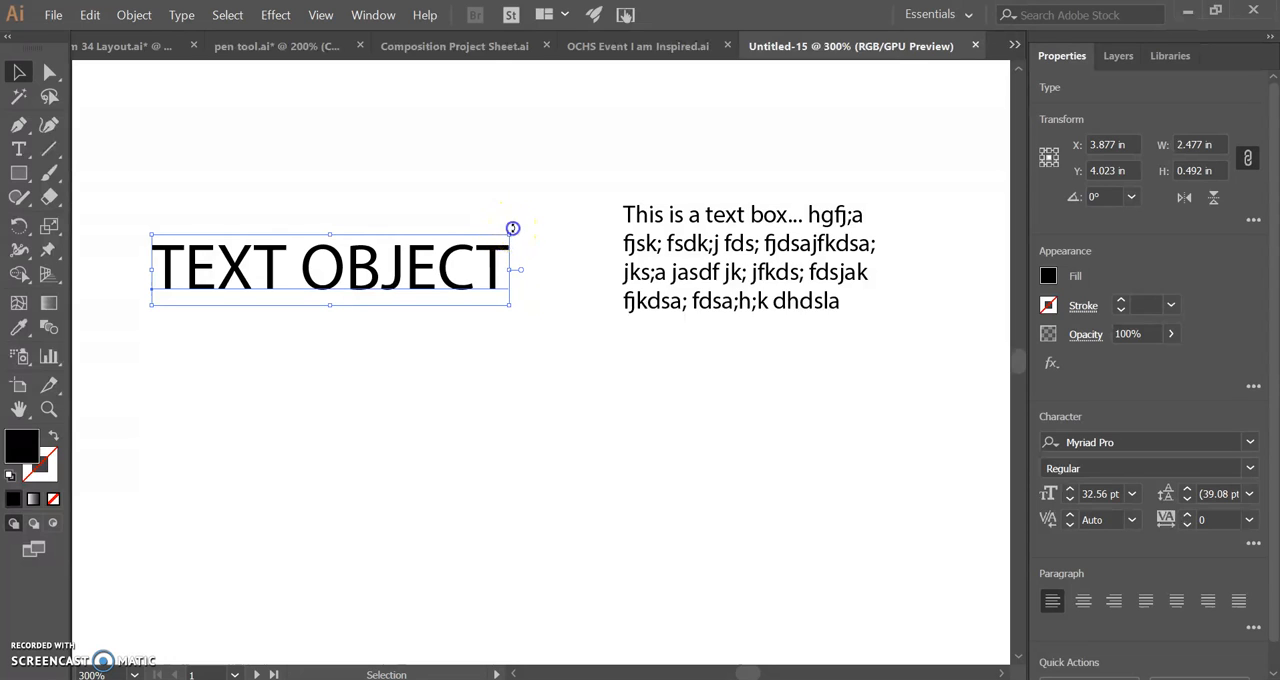
left_click_drag(512, 228, 471, 157)
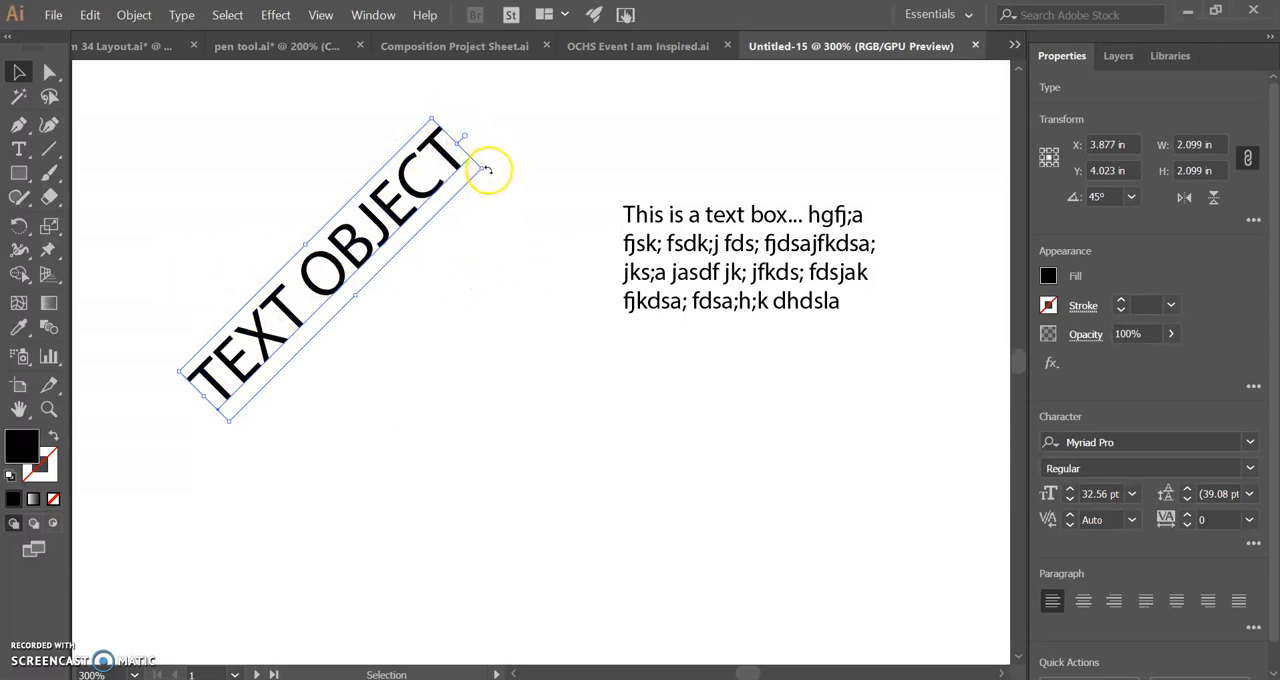
left_click_drag(488, 169, 330, 195)
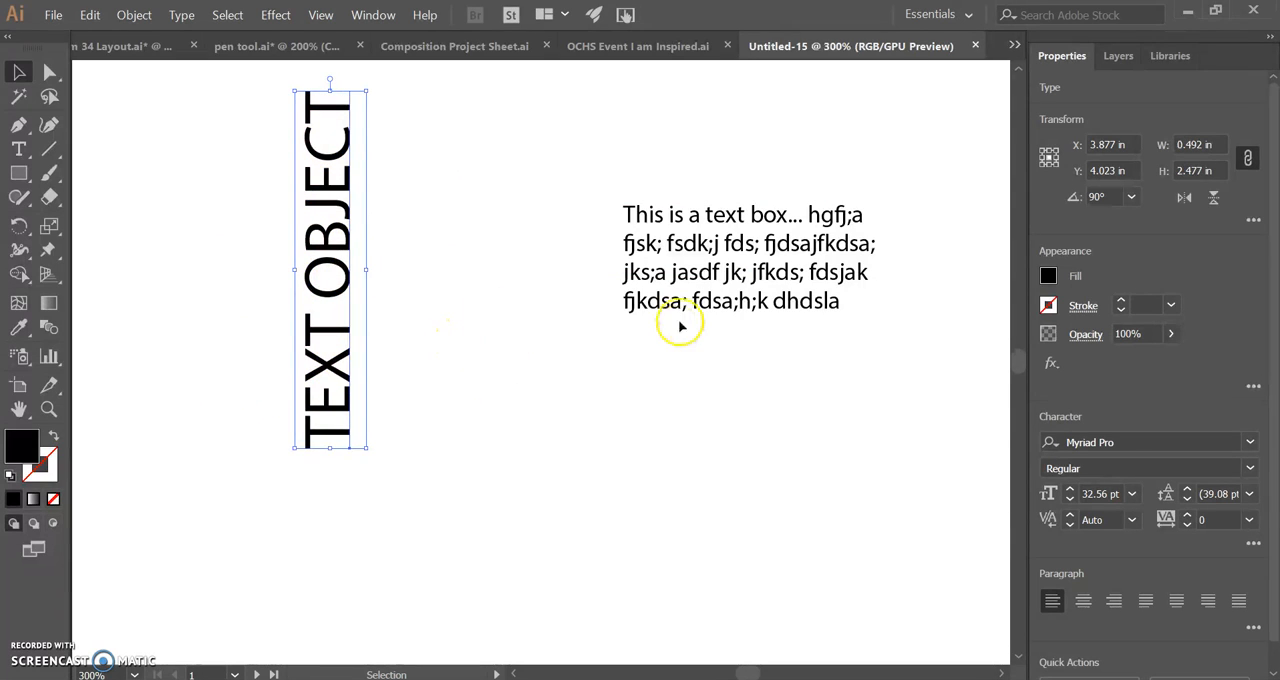
Step: Move the text box closer to the vertical TEXT OBJECT and rotate its frame to 45°
left_click_drag(758, 246, 640, 268)
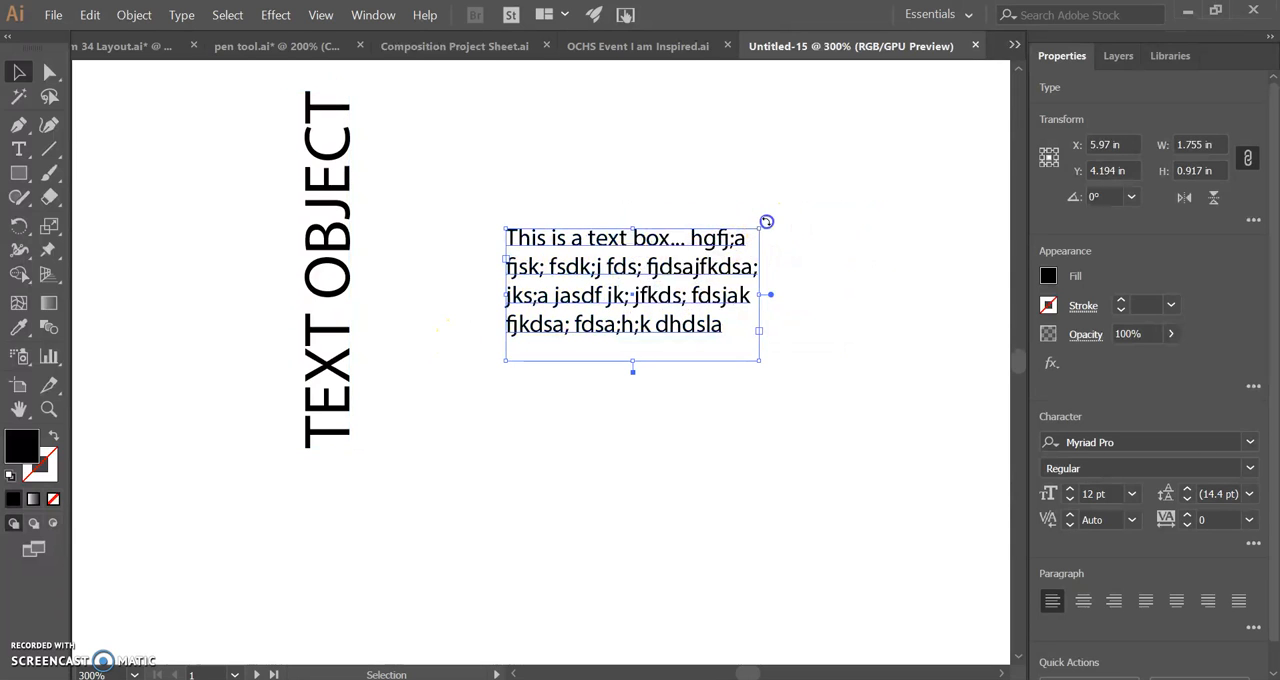
left_click_drag(766, 221, 760, 208)
left_click_drag(732, 167, 713, 162)
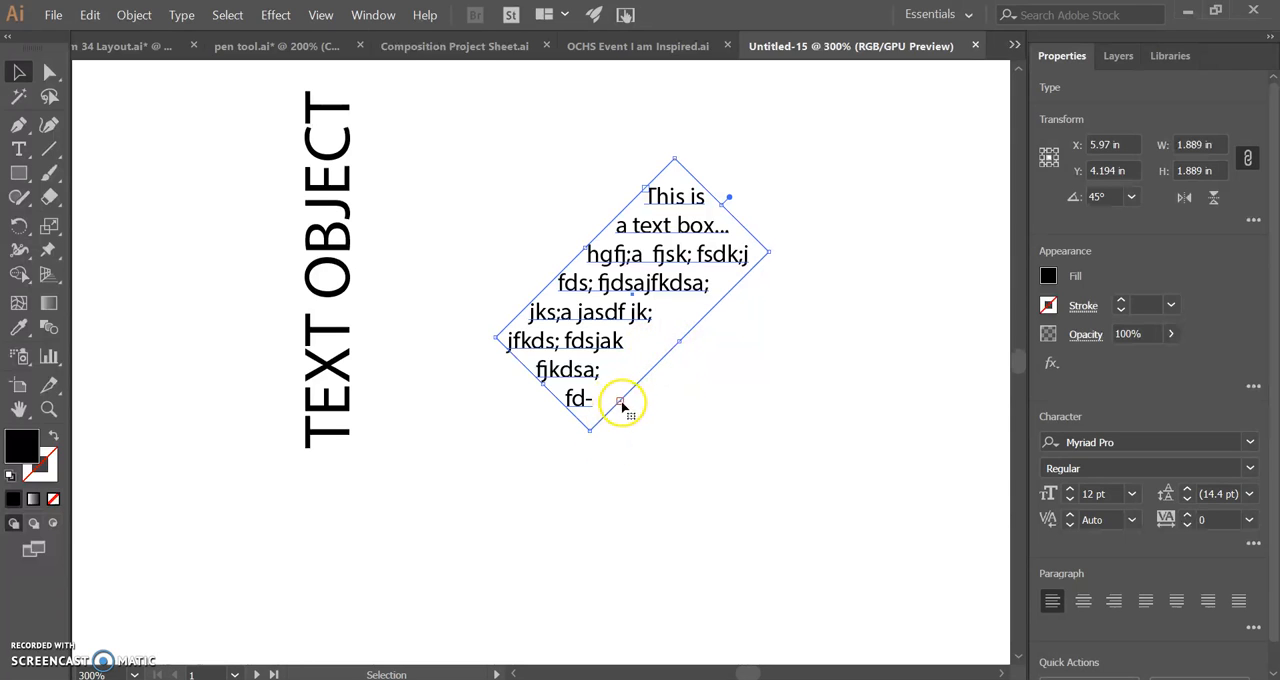
Step: Enlarge the rotated text box's frame to about 1.76 by 1.27 in and select both texts in turn to compare their character settings
left_click_drag(680, 343, 720, 374)
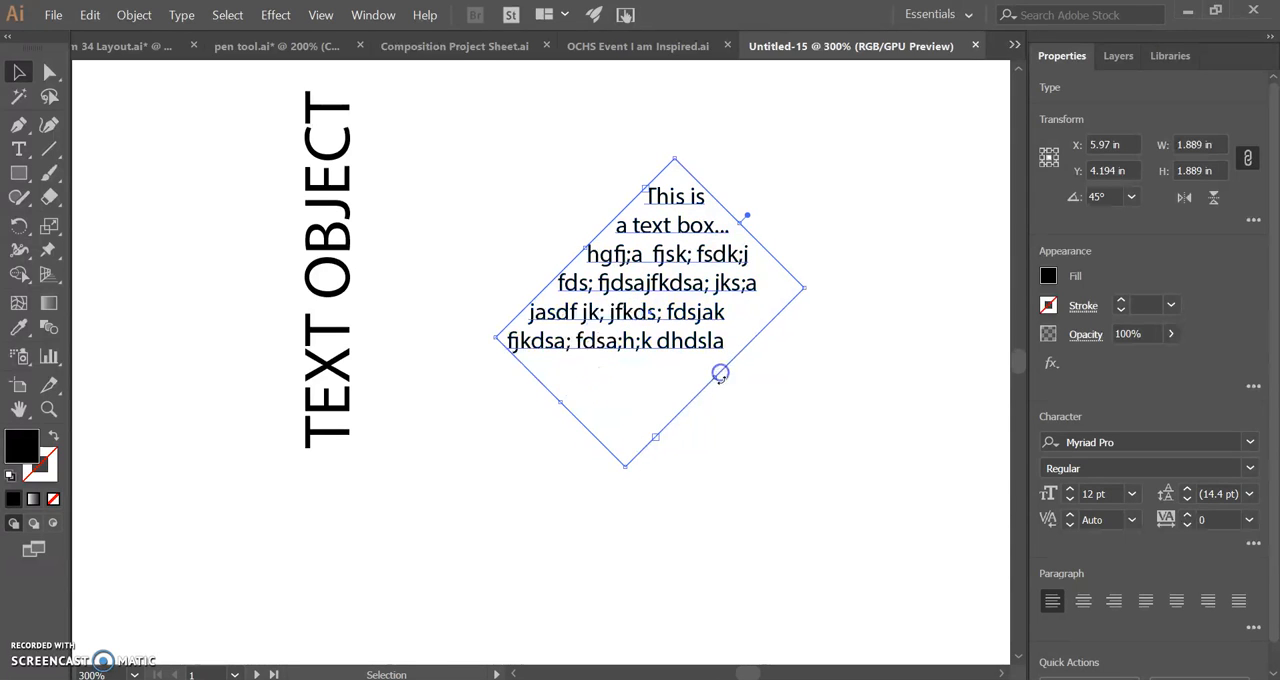
left_click(794, 480)
left_click(650, 285)
left_click(350, 275)
left_click(670, 310)
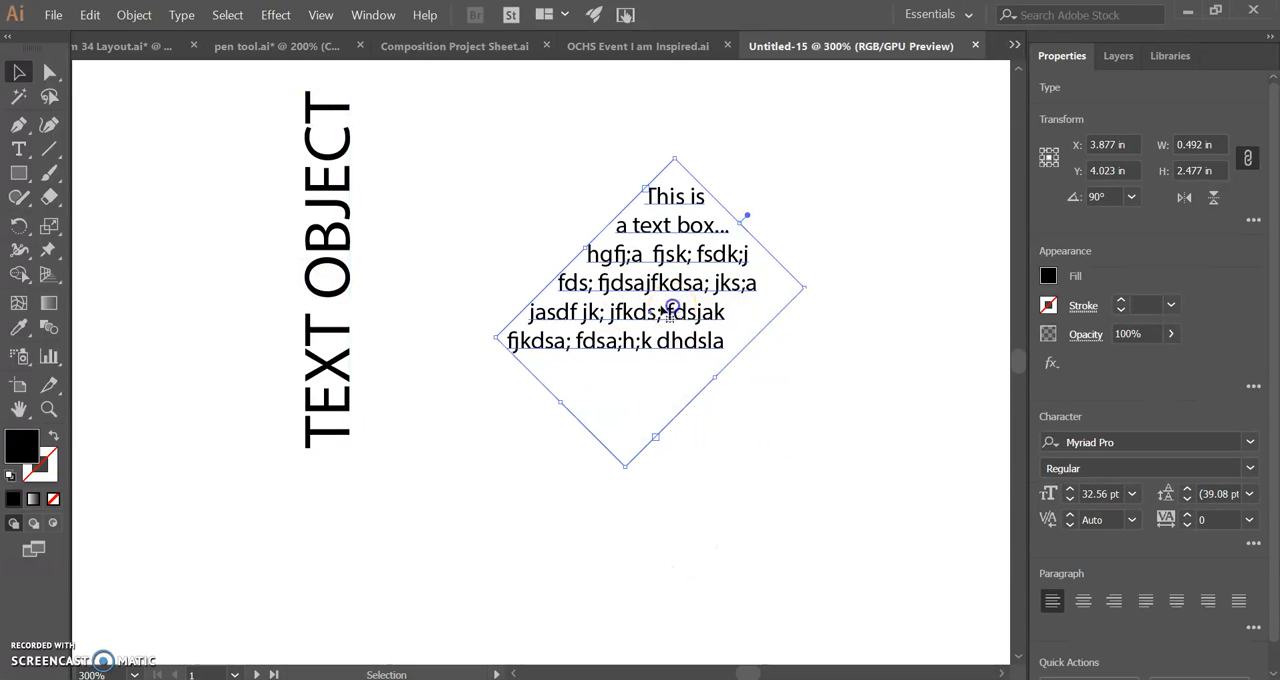
left_click(320, 277)
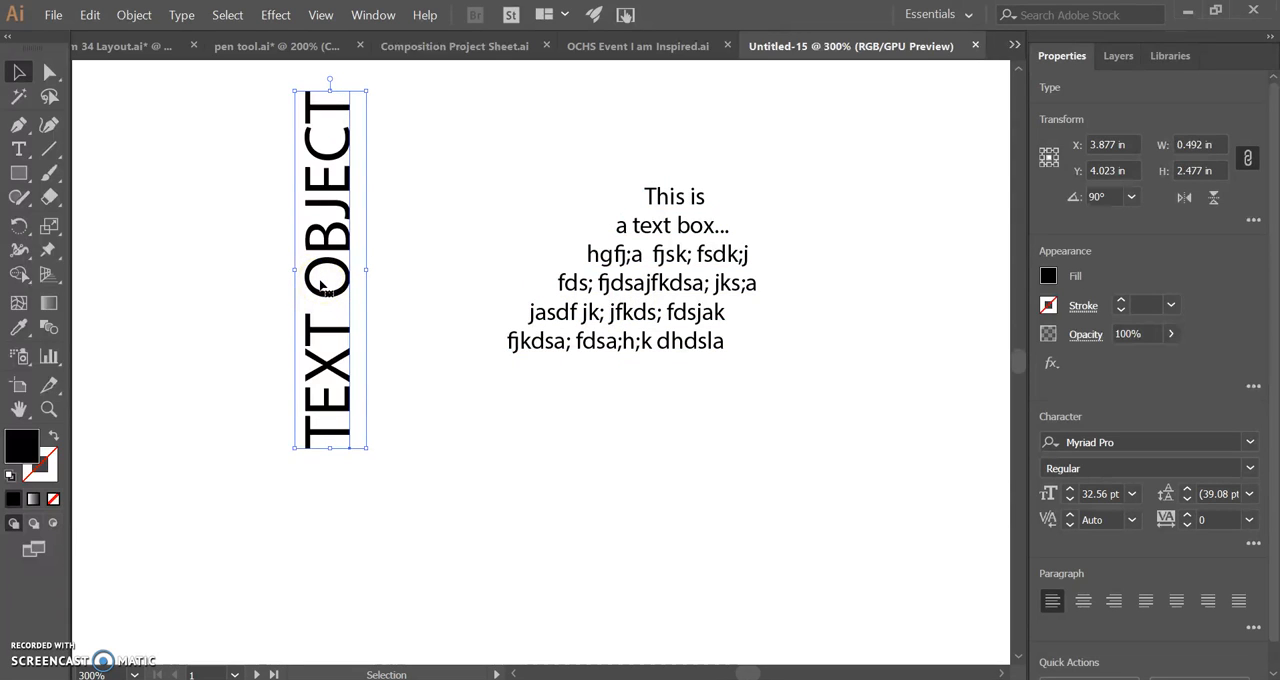
left_click(668, 270)
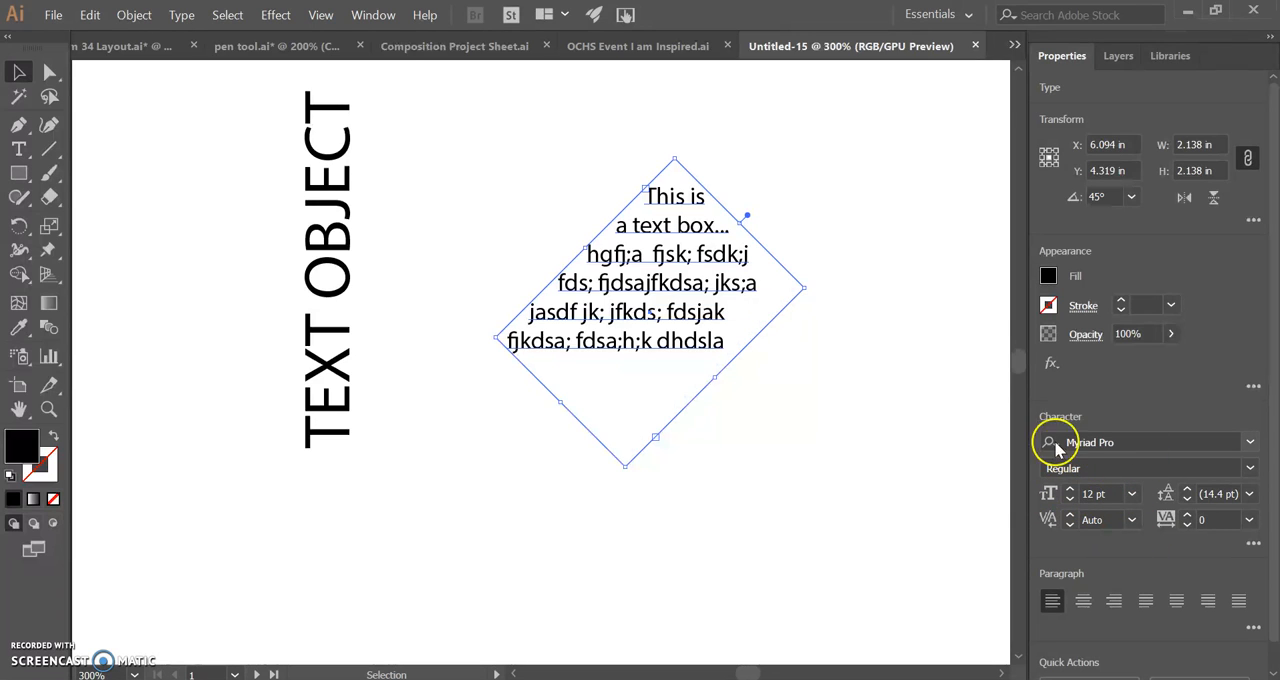
Step: Set the text box's font size to 13 pt
left_click(1069, 489)
left_click(1069, 489)
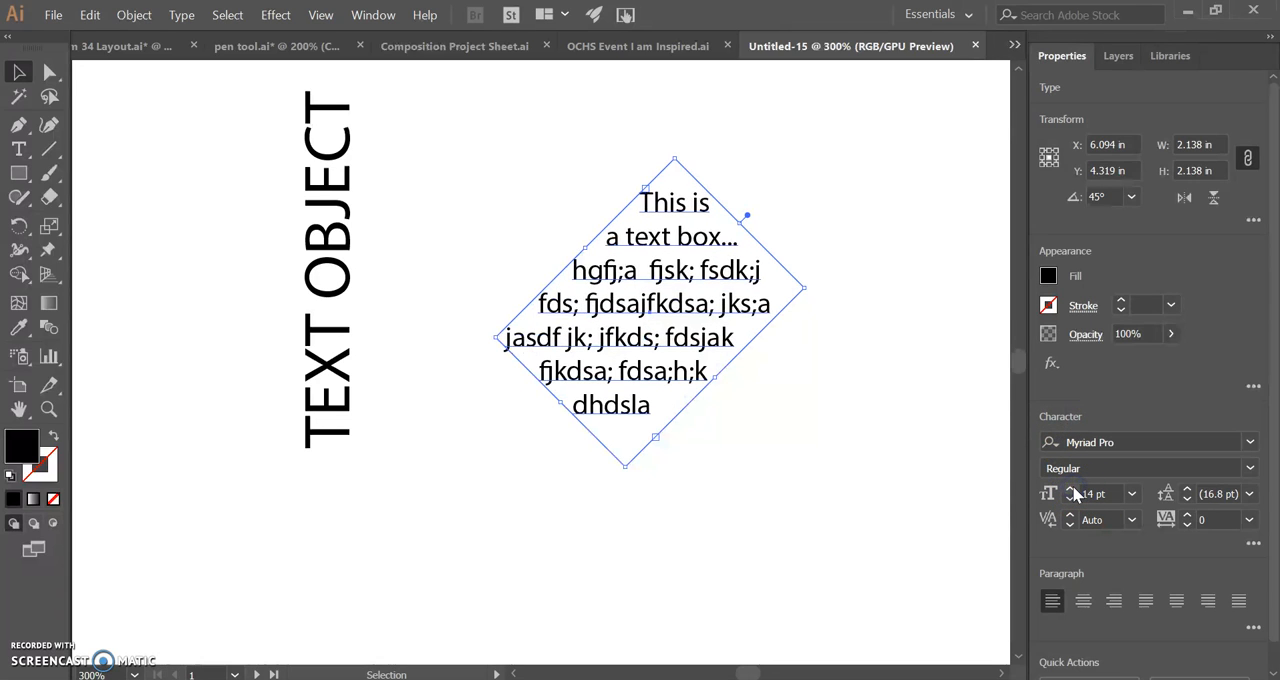
left_click(1070, 489)
left_click(1070, 489)
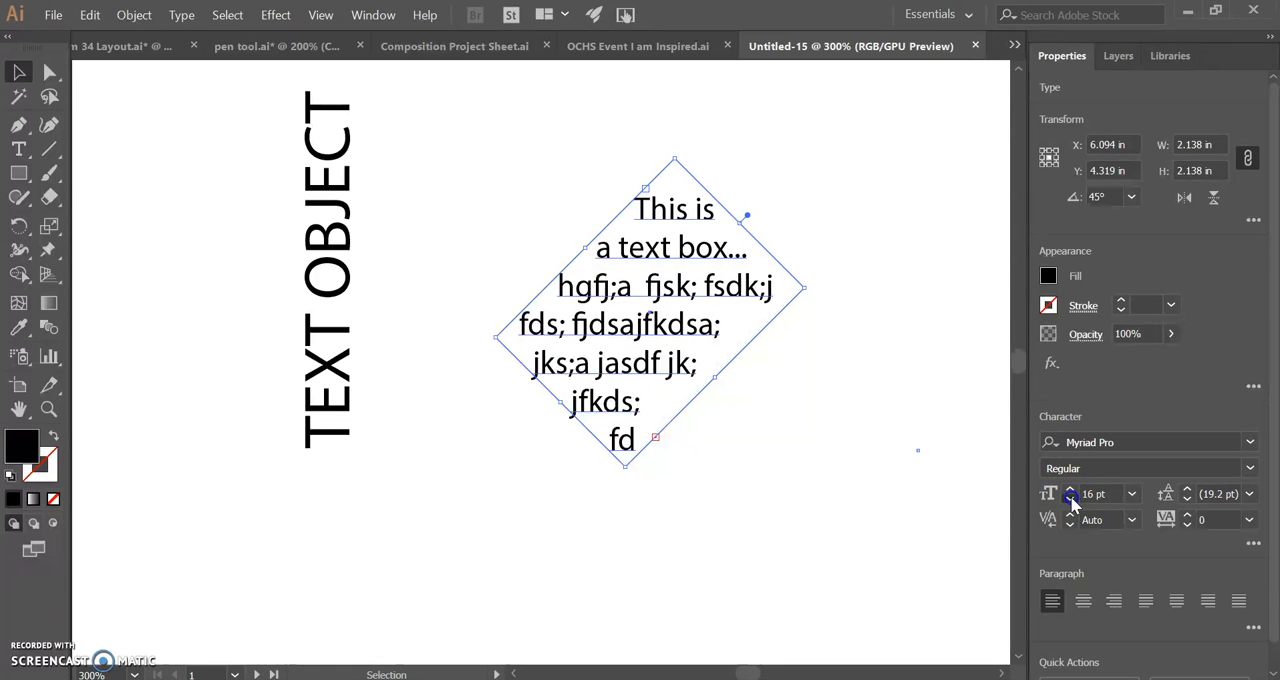
left_click(1069, 499)
left_click(1069, 499)
left_click(1069, 499)
left_click(743, 417)
Step: Move the text box up beside the vertical TEXT OBJECT and rotate its frame back to 0°
left_click_drag(677, 366, 655, 313)
left_click(345, 243)
left_click(515, 350)
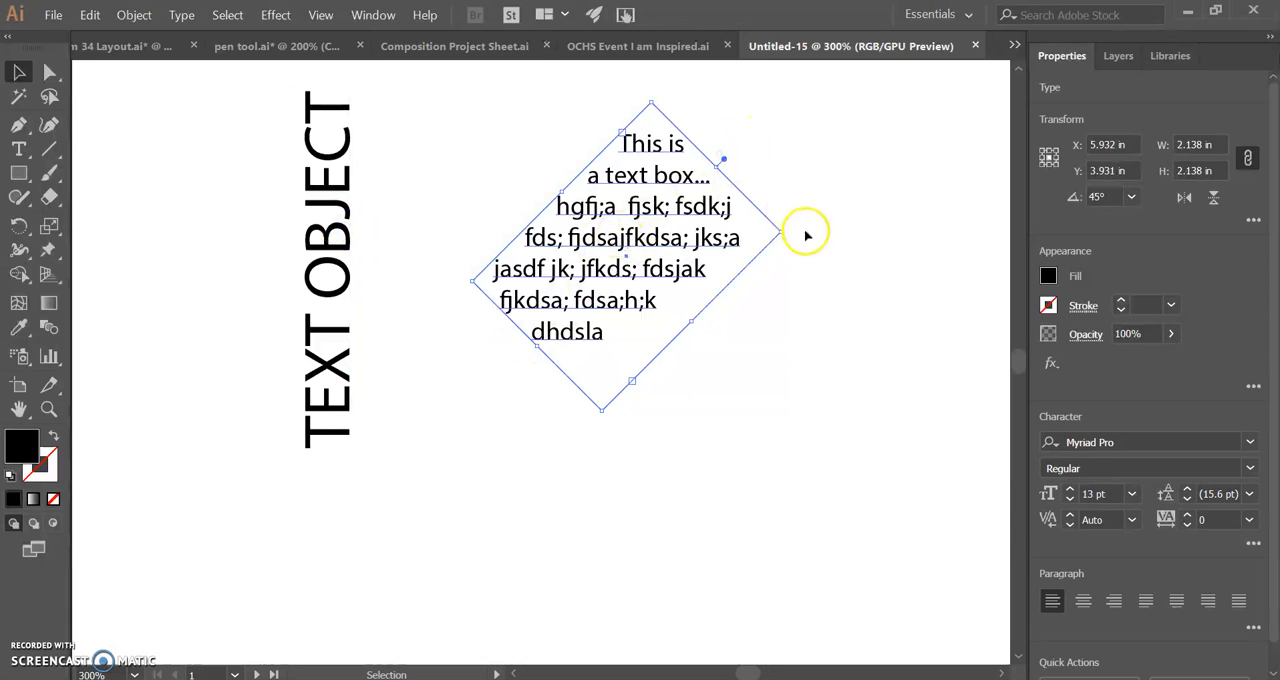
left_click_drag(786, 229, 806, 325)
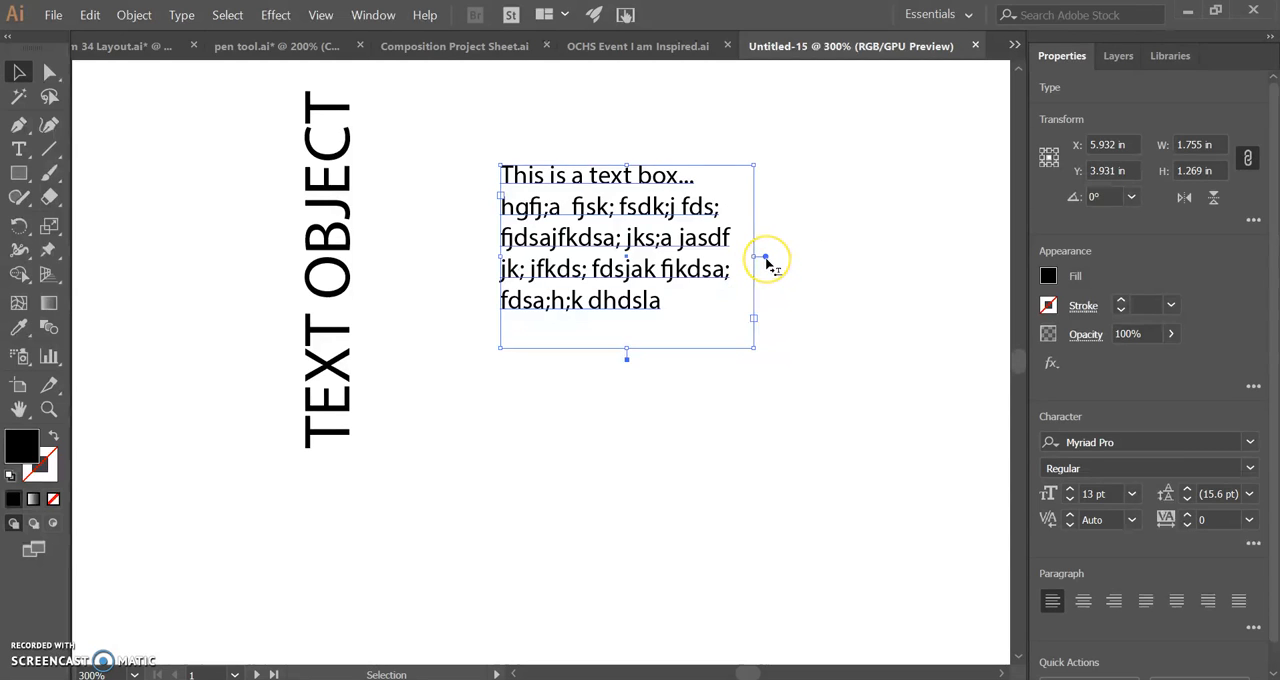
Step: Compare the handles of TEXT OBJECT and the text box, and convert the text box from area type to point type
left_click(340, 310)
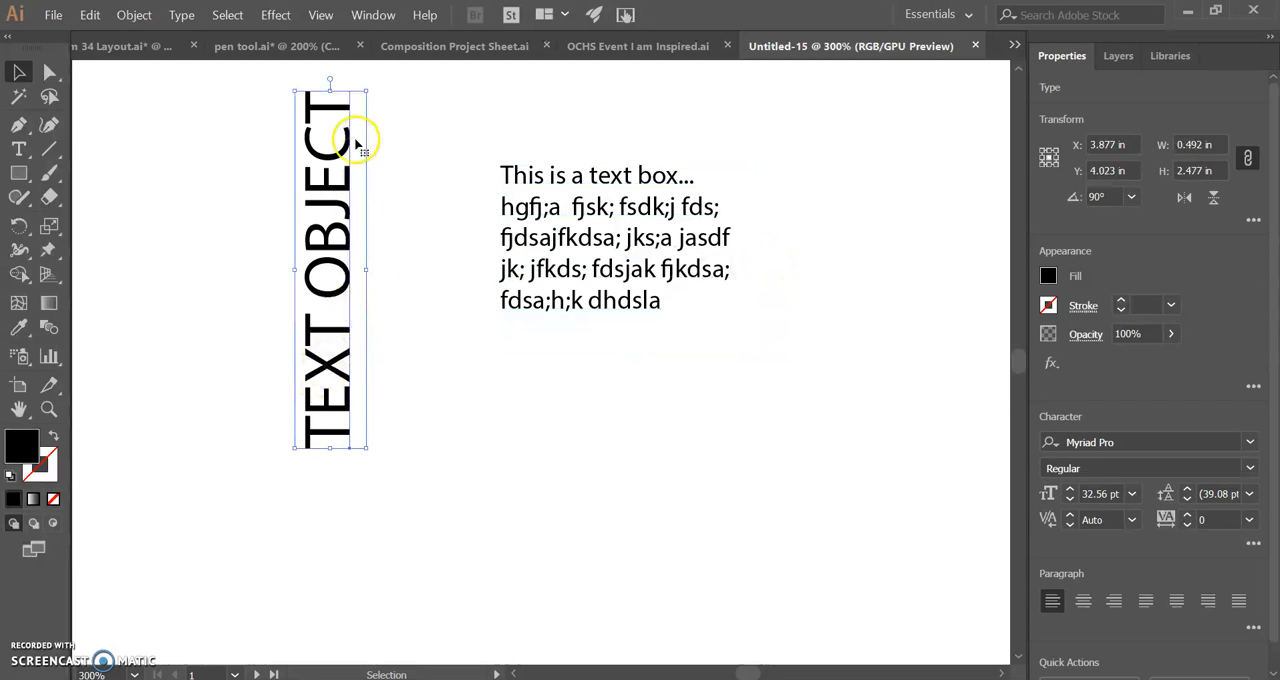
scroll(337, 95, "up", 2)
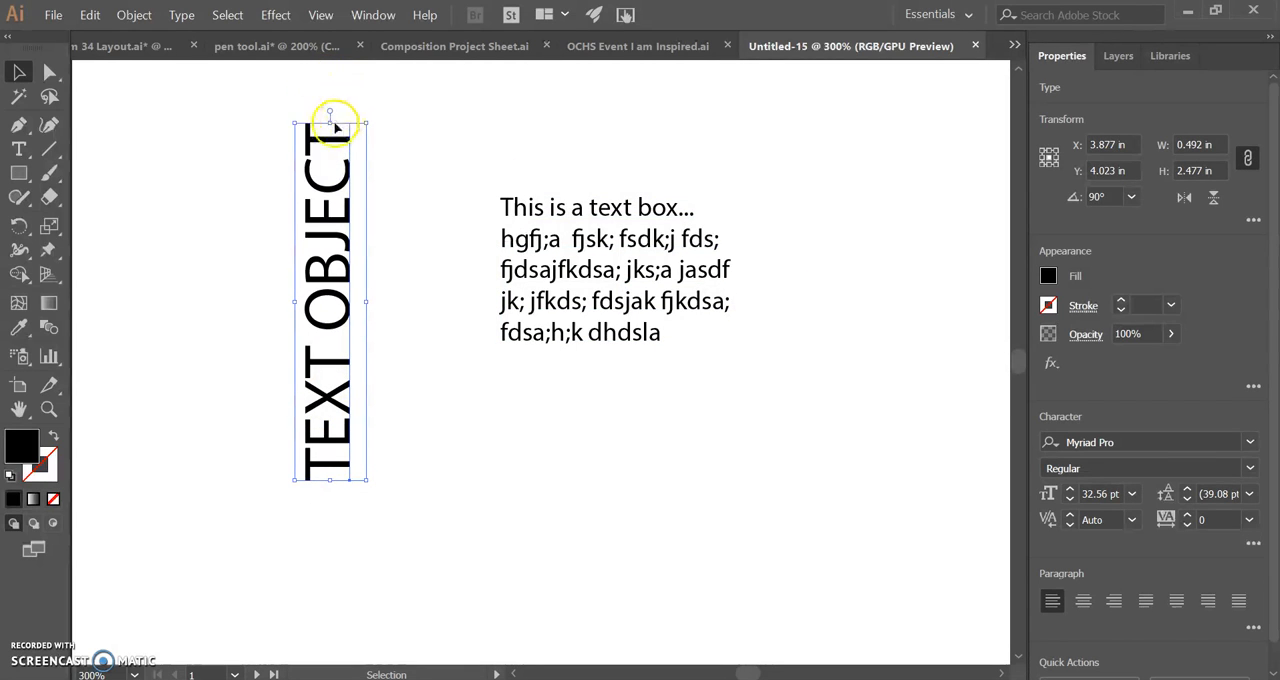
left_click(585, 258)
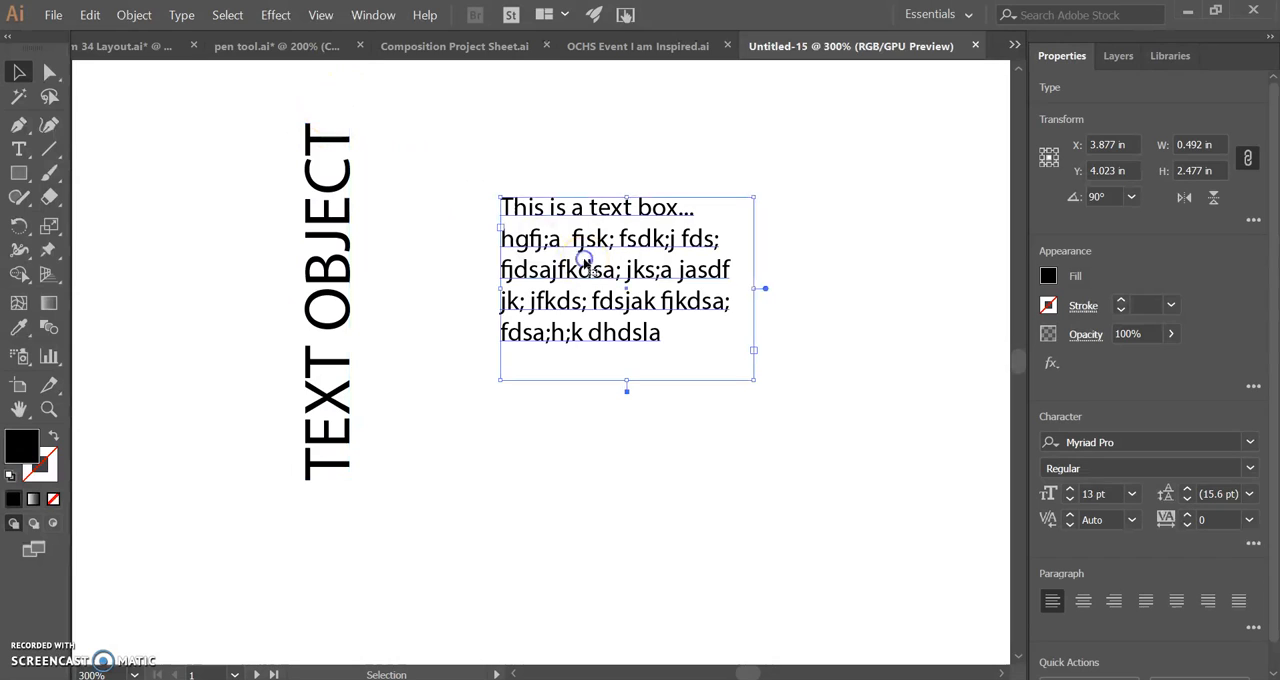
double_click(766, 290)
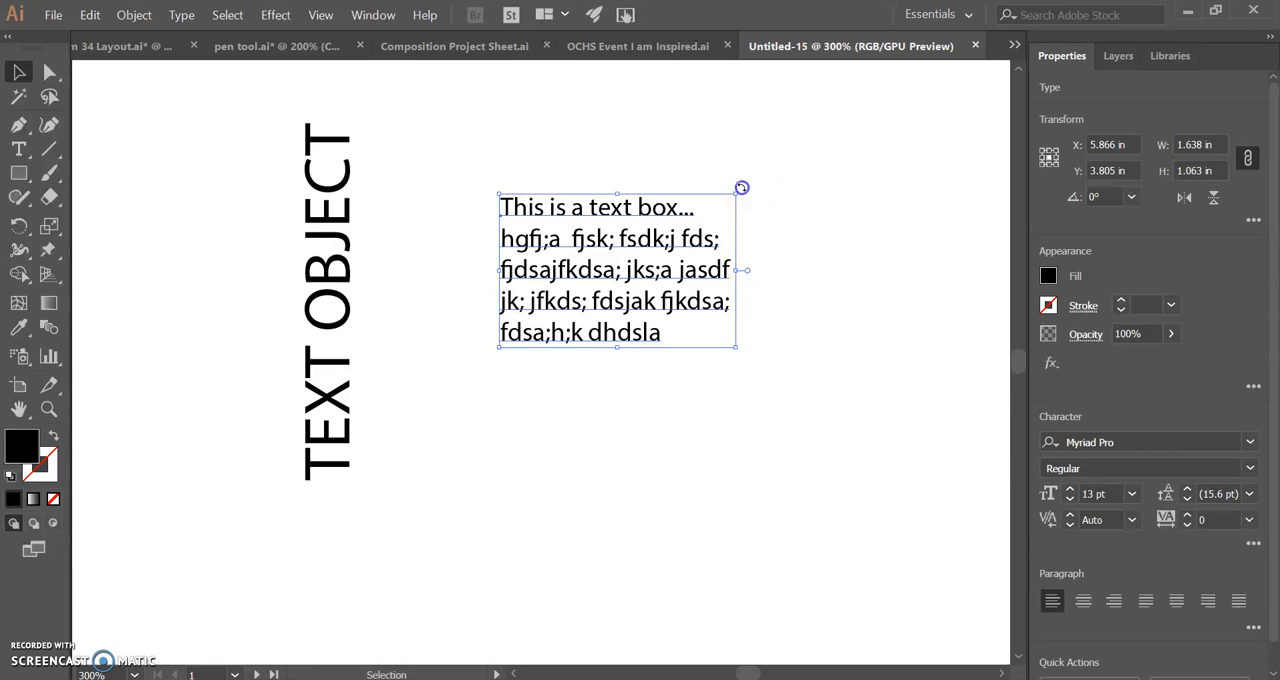
Step: Rotate the converted paragraph text to 90° and move it slightly down beside the vertical TEXT OBJECT
left_click_drag(741, 187, 741, 187)
left_click_drag(705, 142, 545, 145)
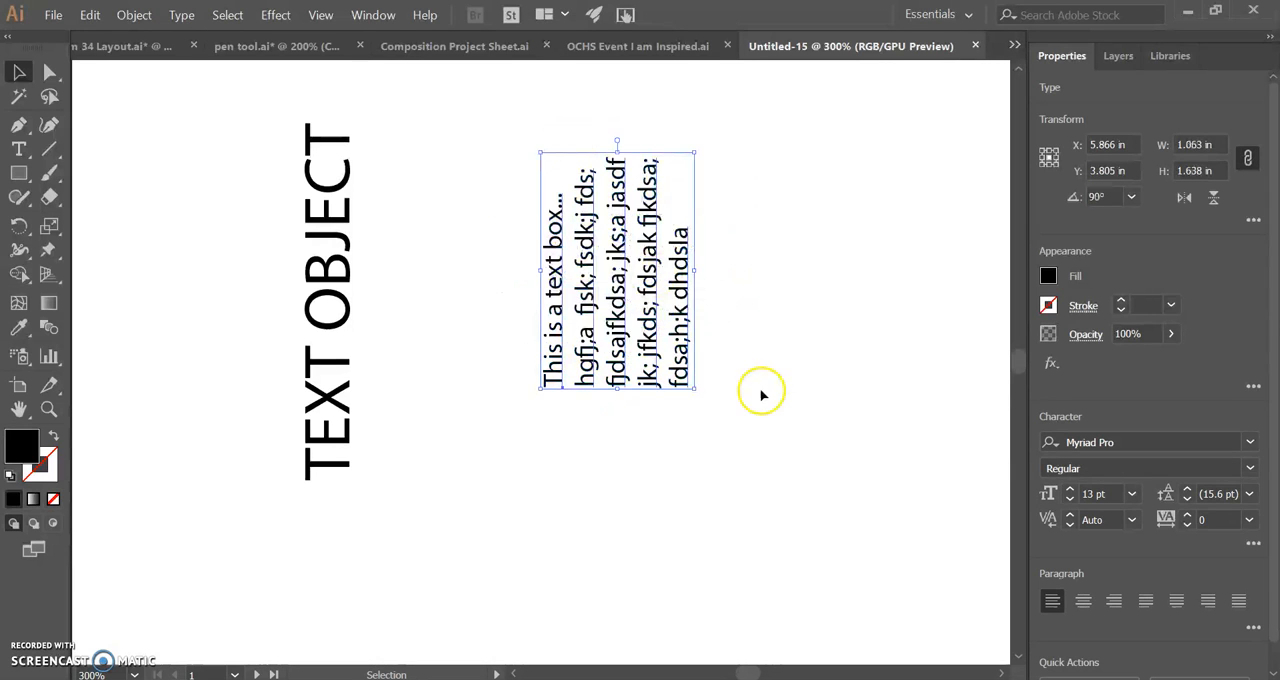
left_click(703, 458)
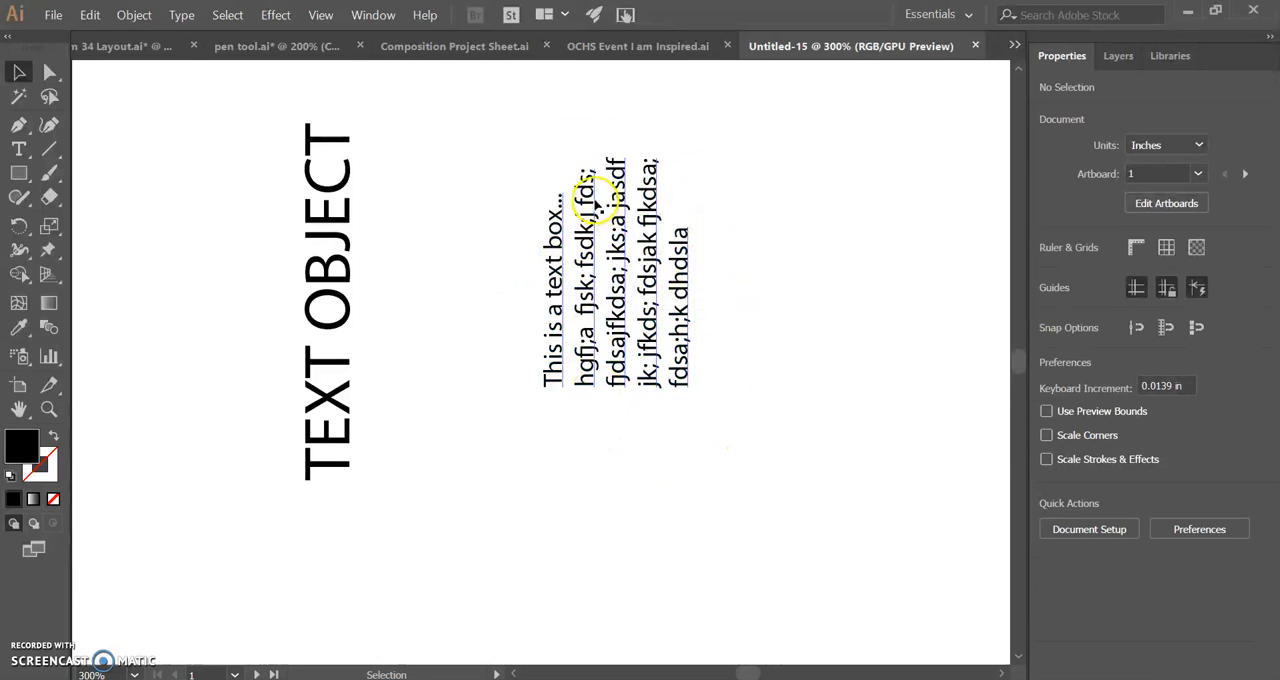
left_click_drag(633, 256, 513, 334)
left_click_drag(548, 393, 655, 370)
left_click(750, 442)
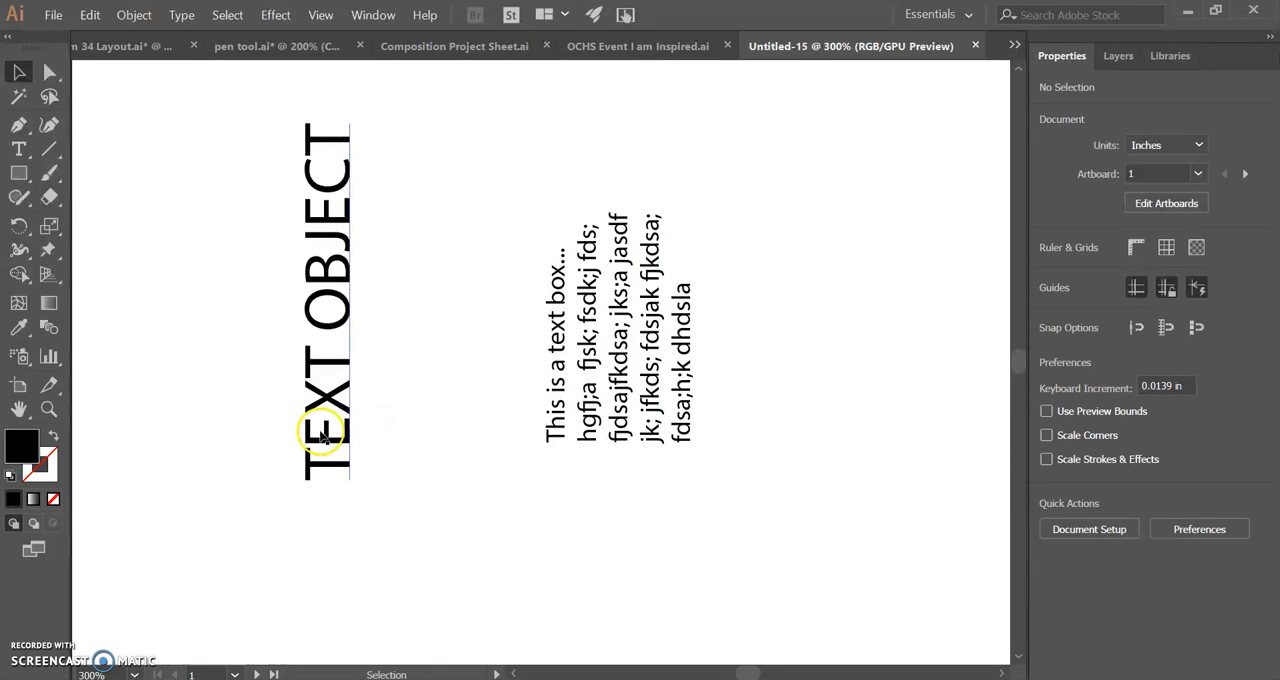
Step: Rotate TEXT OBJECT back to 0° and move it up to serve as a horizontal heading
left_click(588, 405)
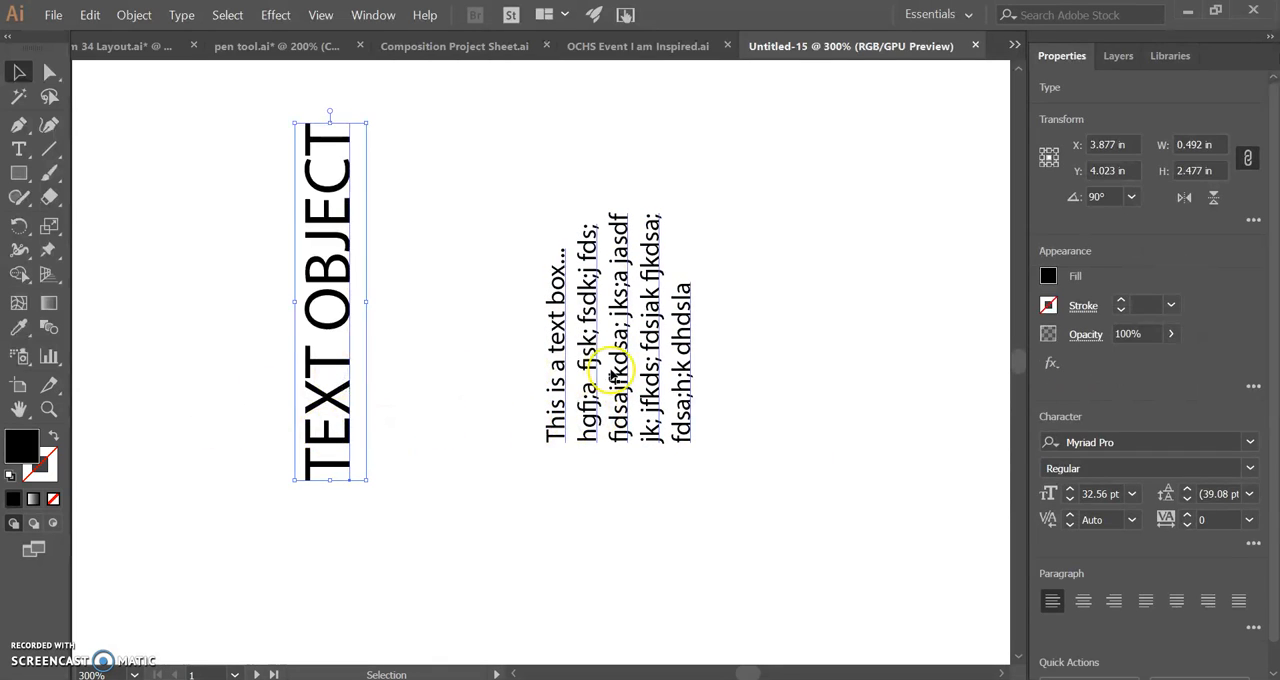
left_click(322, 350)
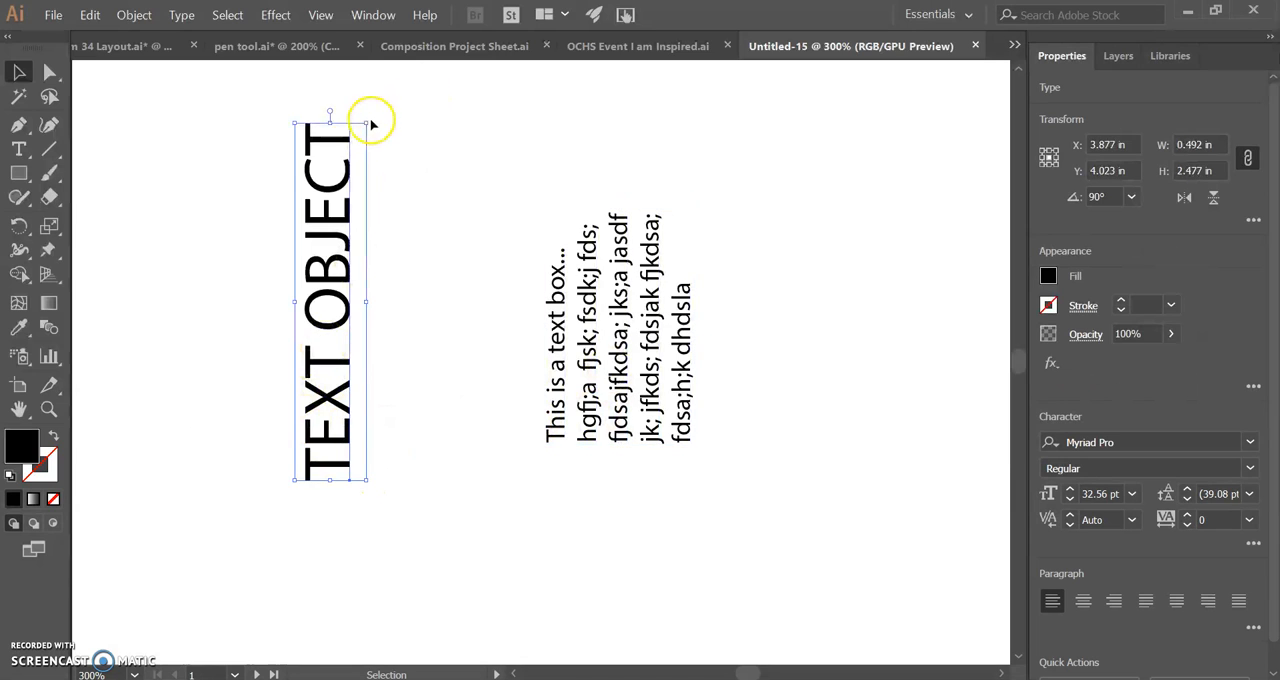
left_click_drag(370, 117, 480, 310)
left_click_drag(383, 315, 368, 165)
Step: Rotate the paragraph text back to 0° and place it directly beneath TEXT OBJECT with their left edges aligned
left_click(614, 323)
left_click_drag(703, 200, 788, 361)
left_click_drag(651, 323, 329, 323)
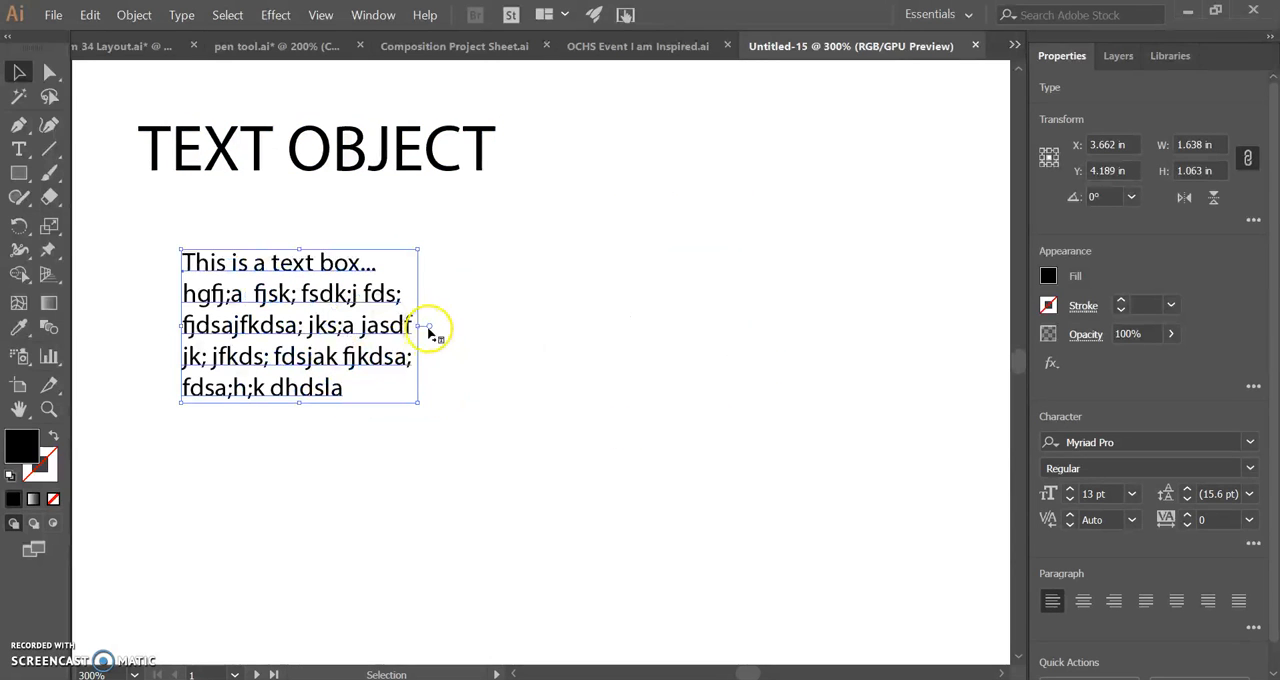
left_click_drag(251, 400, 207, 343)
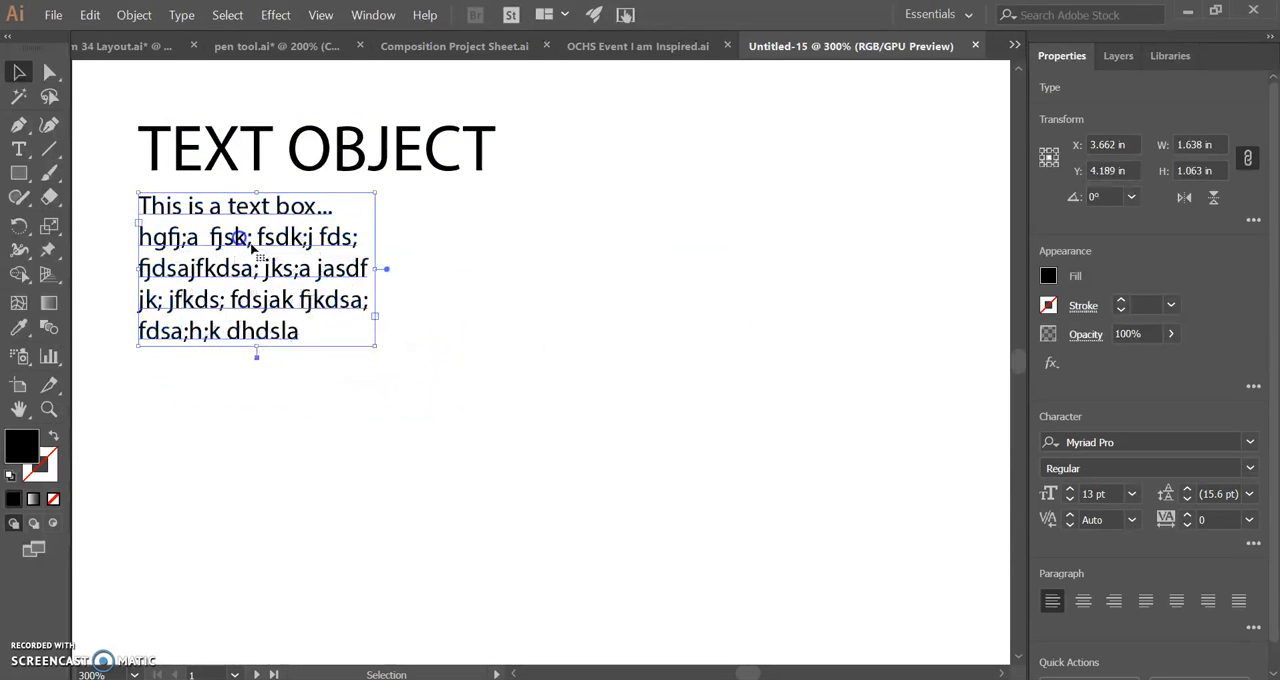
left_click(617, 412)
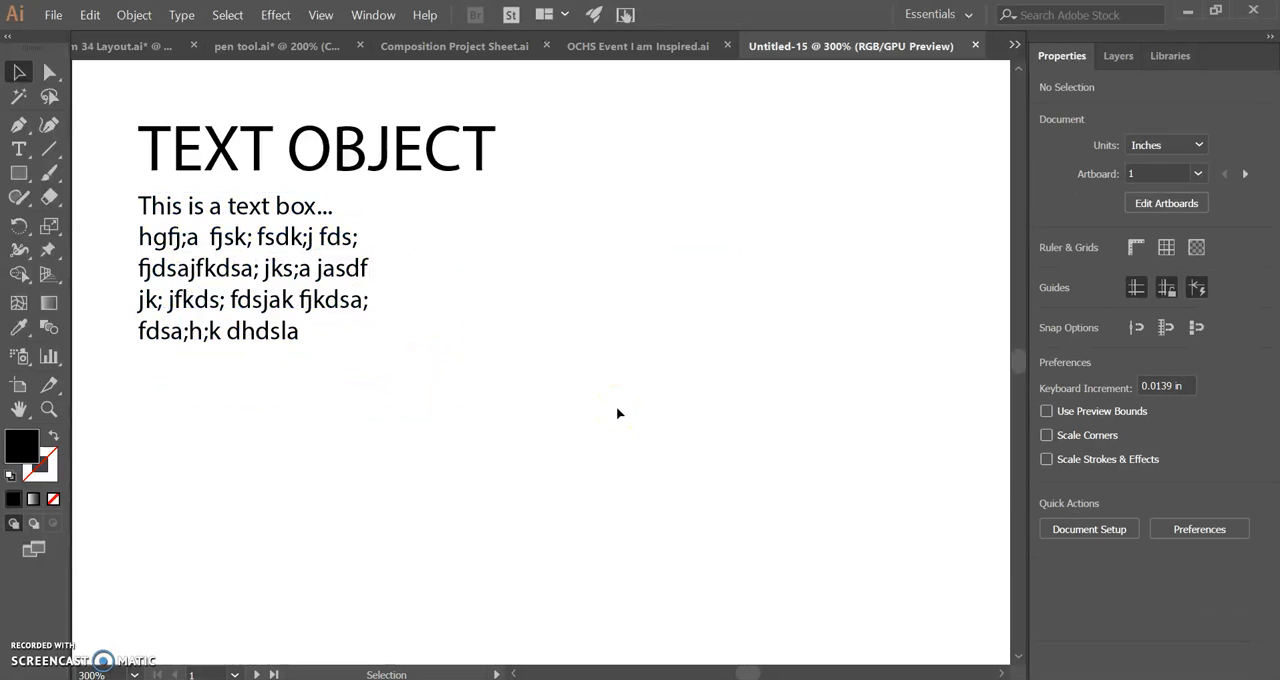